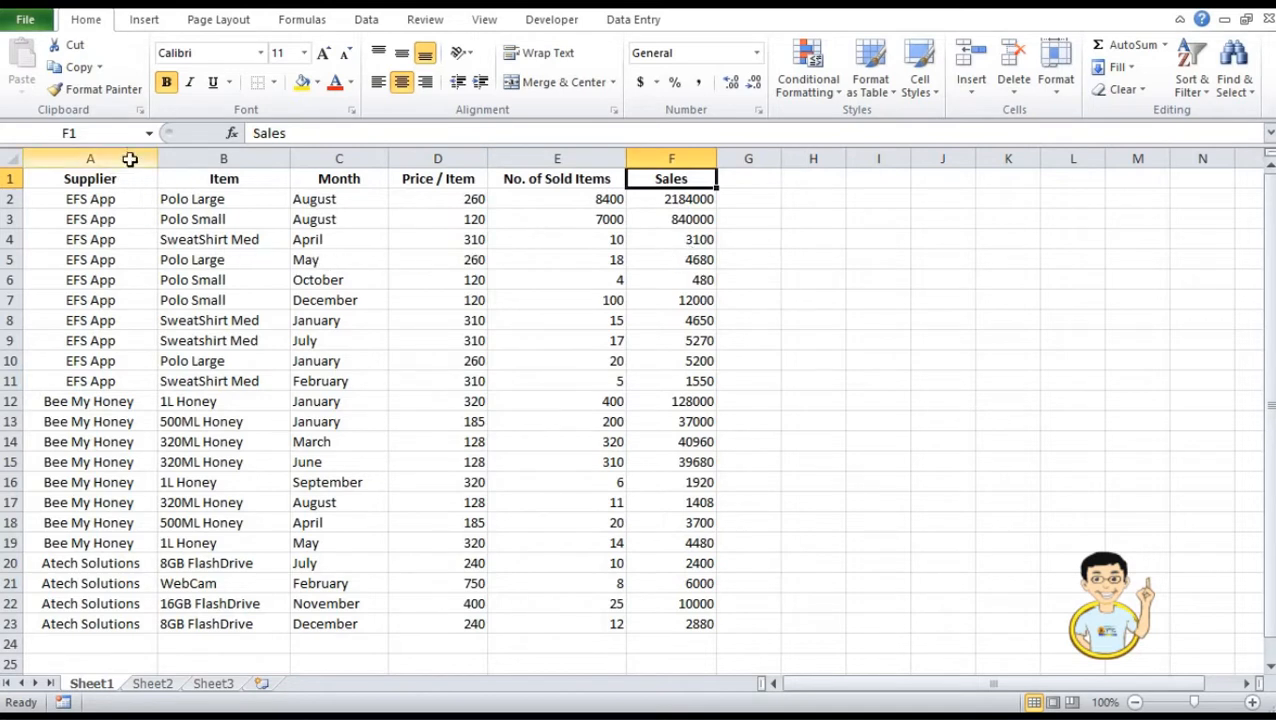
Step: Create a PivotTable from Sheet1!$A$1:$F$23 and place it on the existing worksheet Sheet2 at cell B4
{"action": "left_click", "coordinate": [146, 21]}
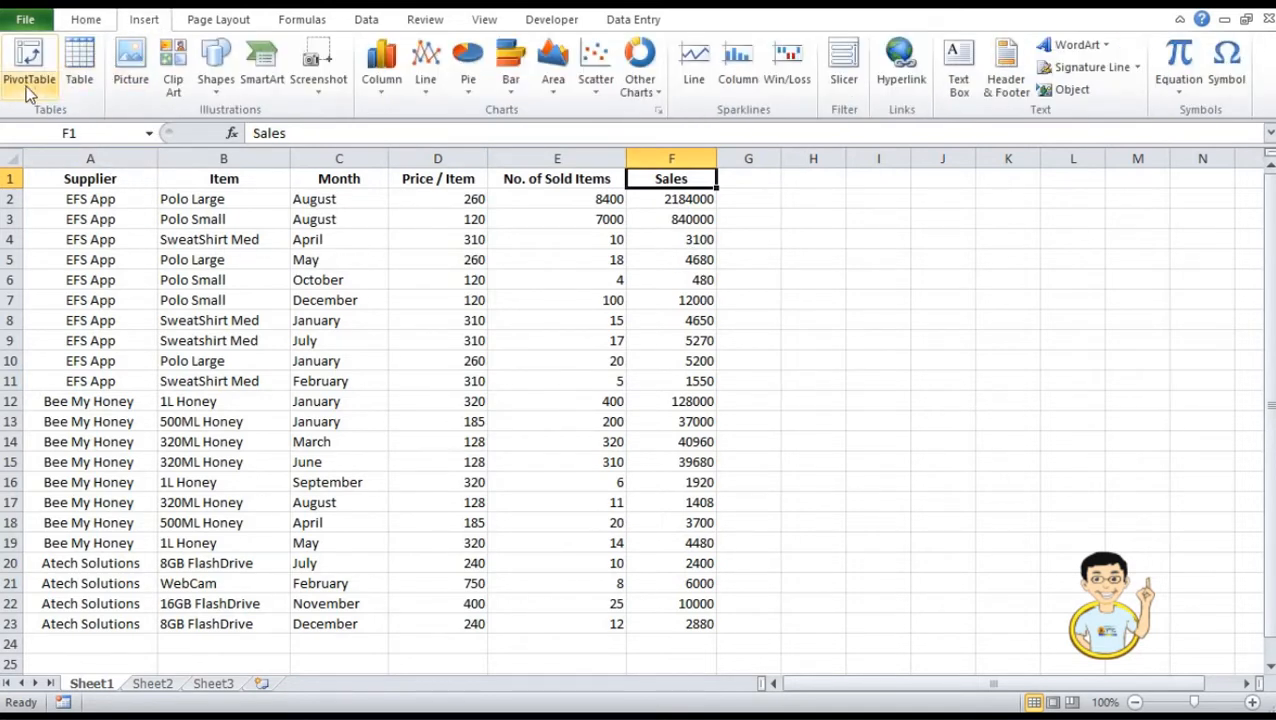
{"action": "left_click", "coordinate": [28, 57]}
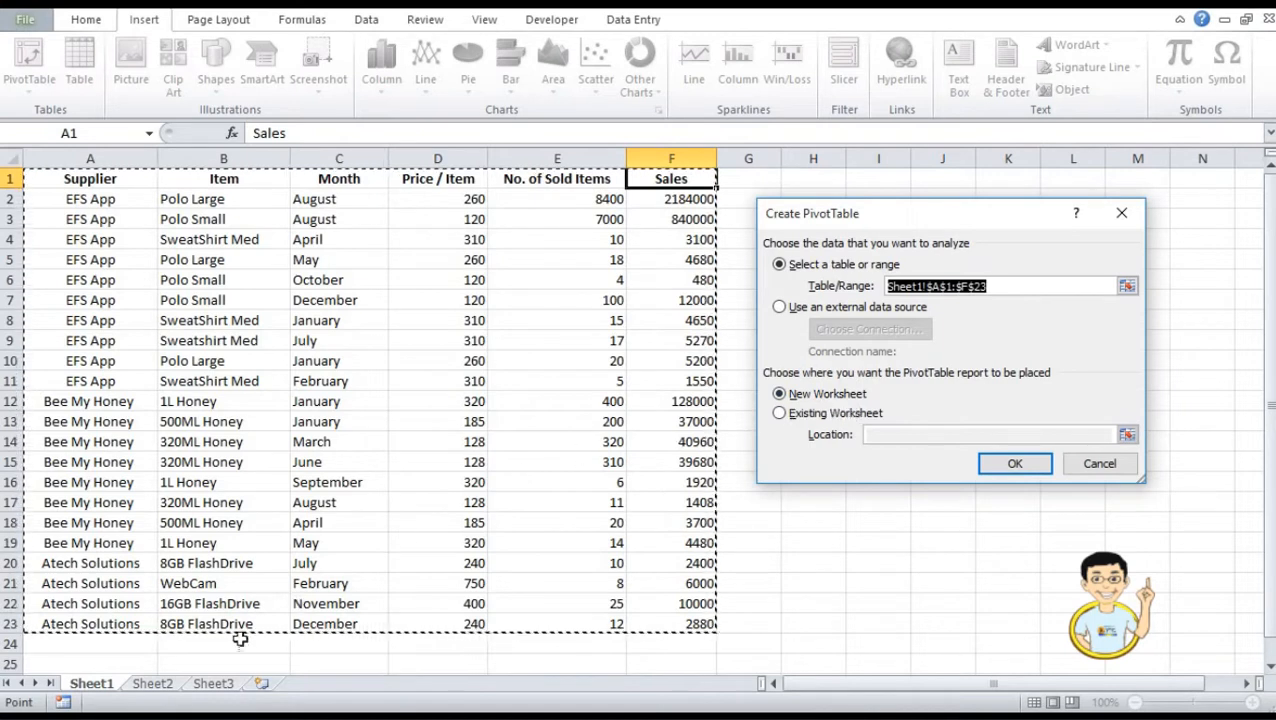
{"action": "left_click", "coordinate": [163, 688]}
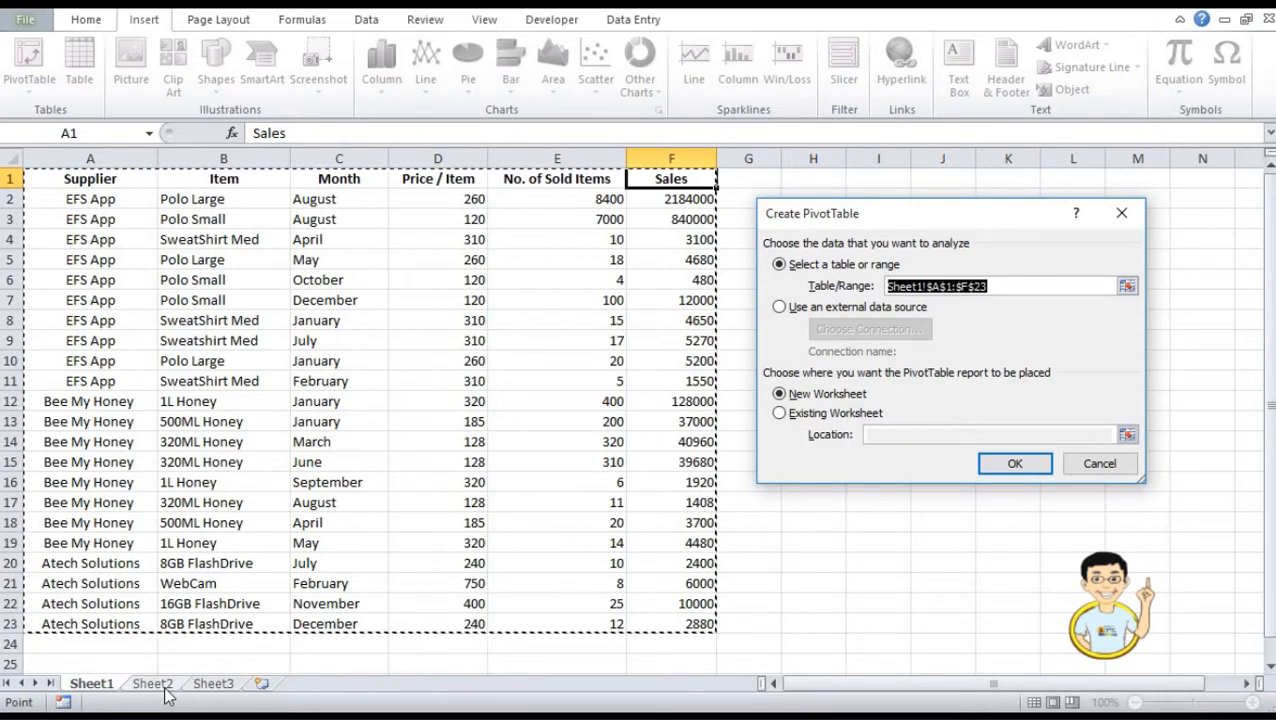
{"action": "left_click", "coordinate": [780, 414]}
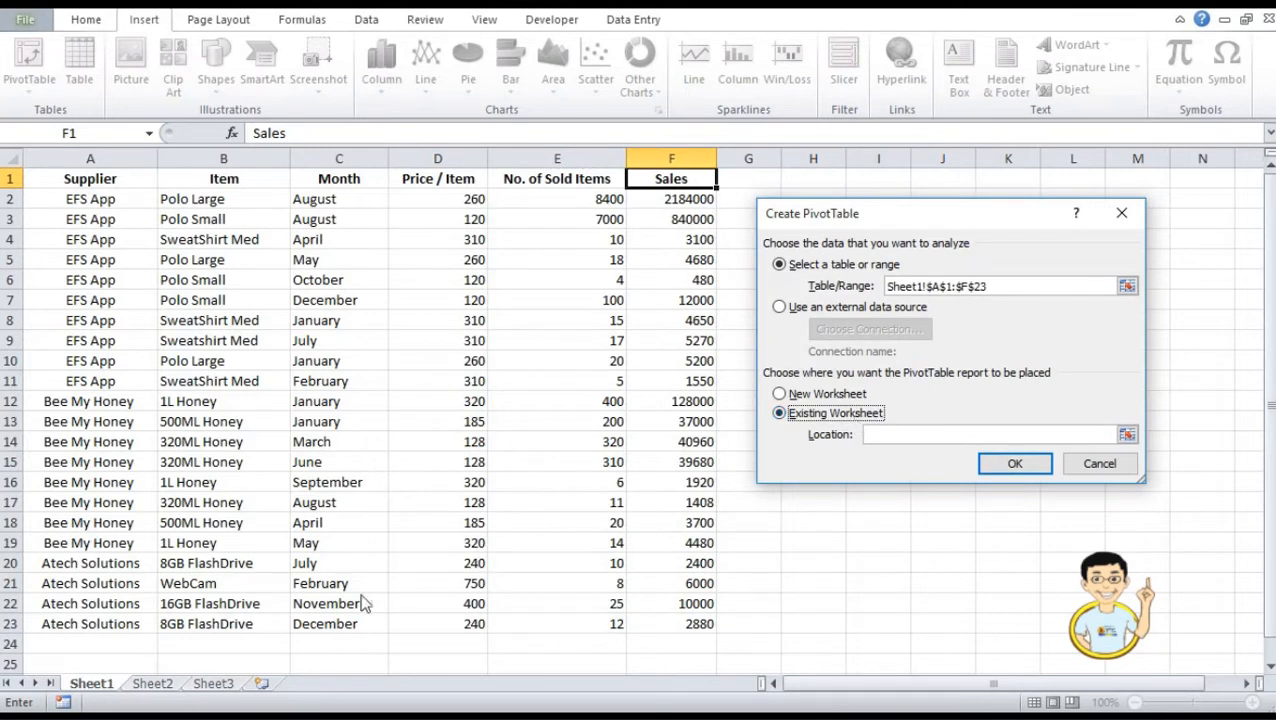
{"action": "left_click", "coordinate": [153, 684]}
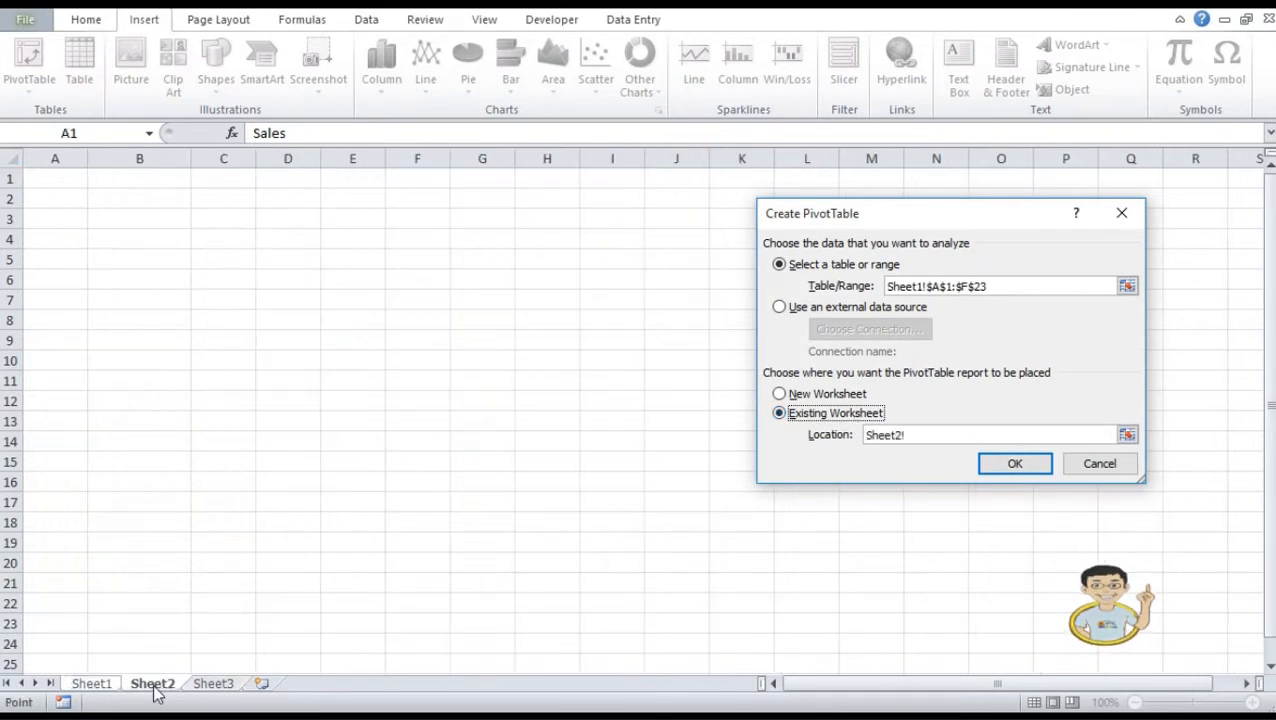
{"action": "left_click", "coordinate": [117, 242]}
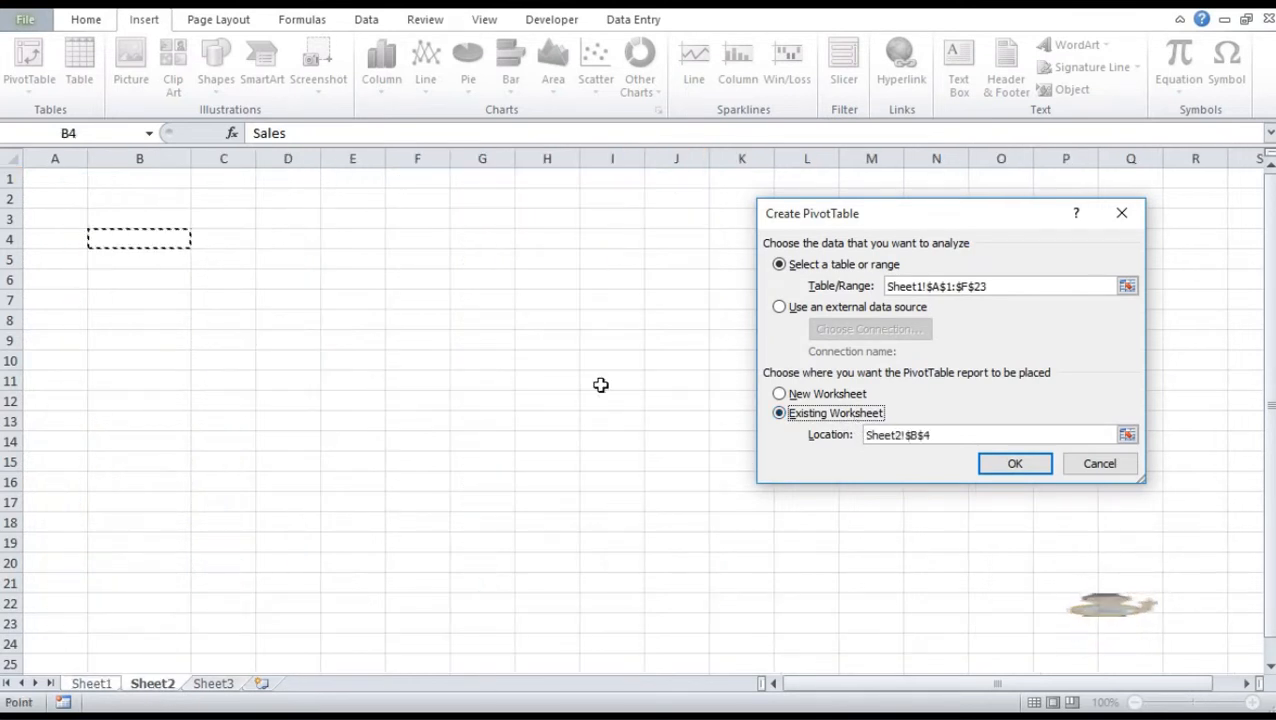
{"action": "left_click", "coordinate": [1001, 467]}
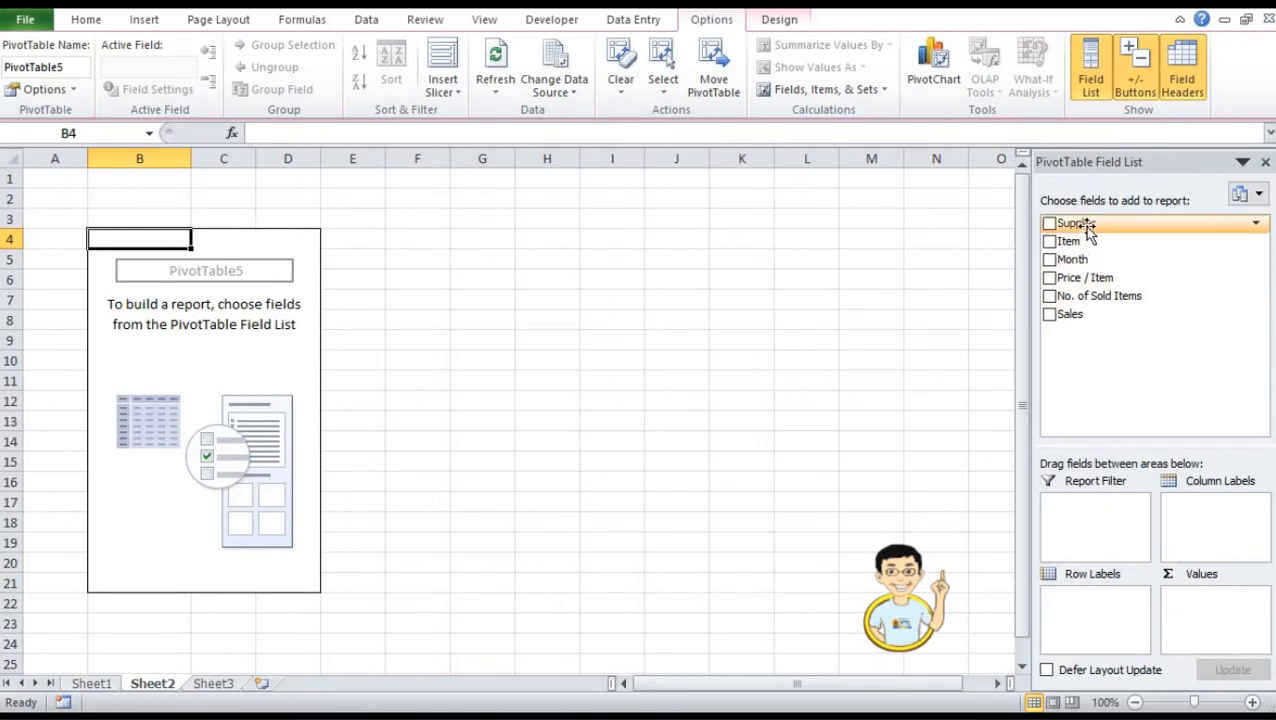
Step: Add the Supplier field to the row labels and the Sales field to the values of the pivot table
{"action": "left_click_drag", "start_coordinate": [1090, 230], "coordinate": [1090, 618]}
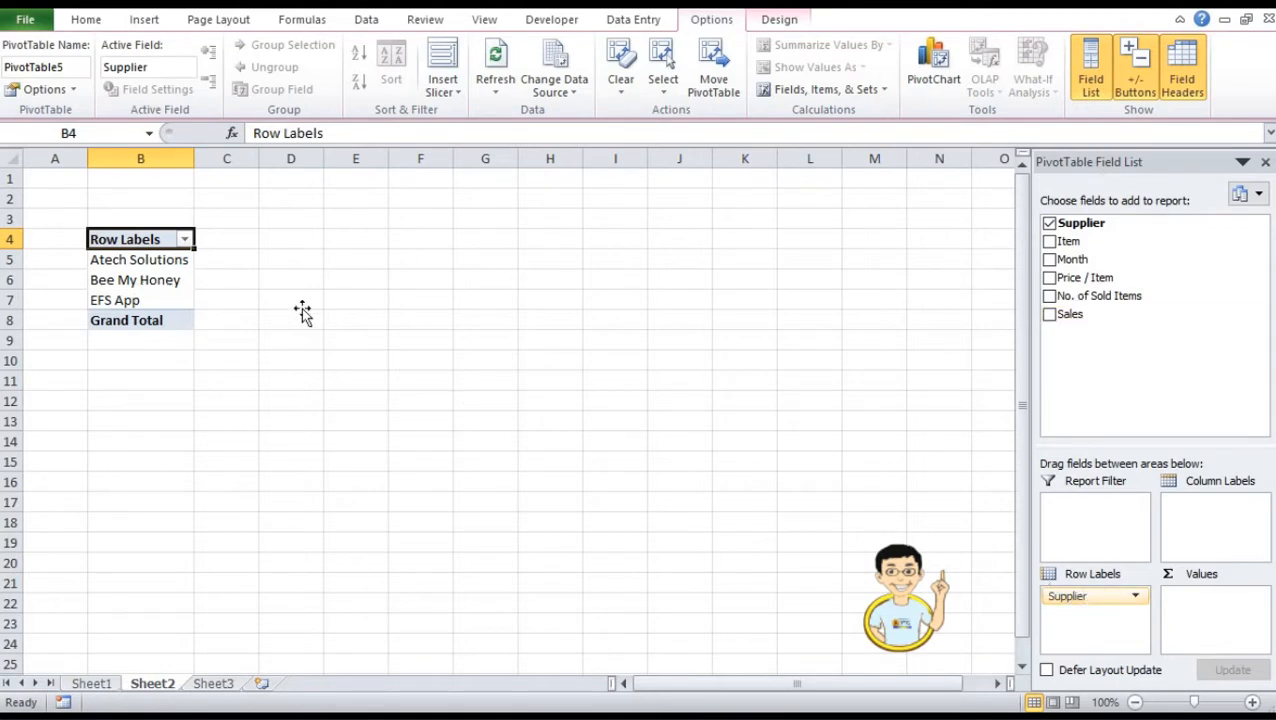
{"action": "left_click", "coordinate": [118, 262]}
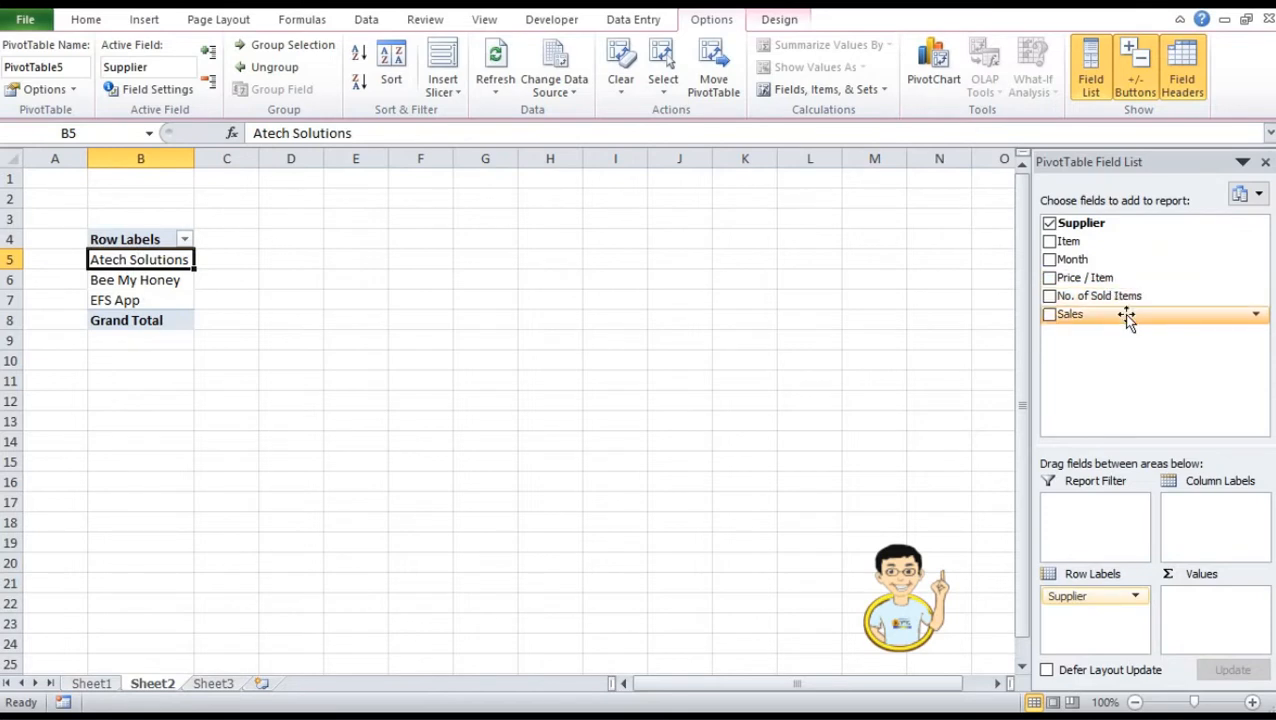
{"action": "left_click_drag", "start_coordinate": [1126, 316], "coordinate": [1198, 614]}
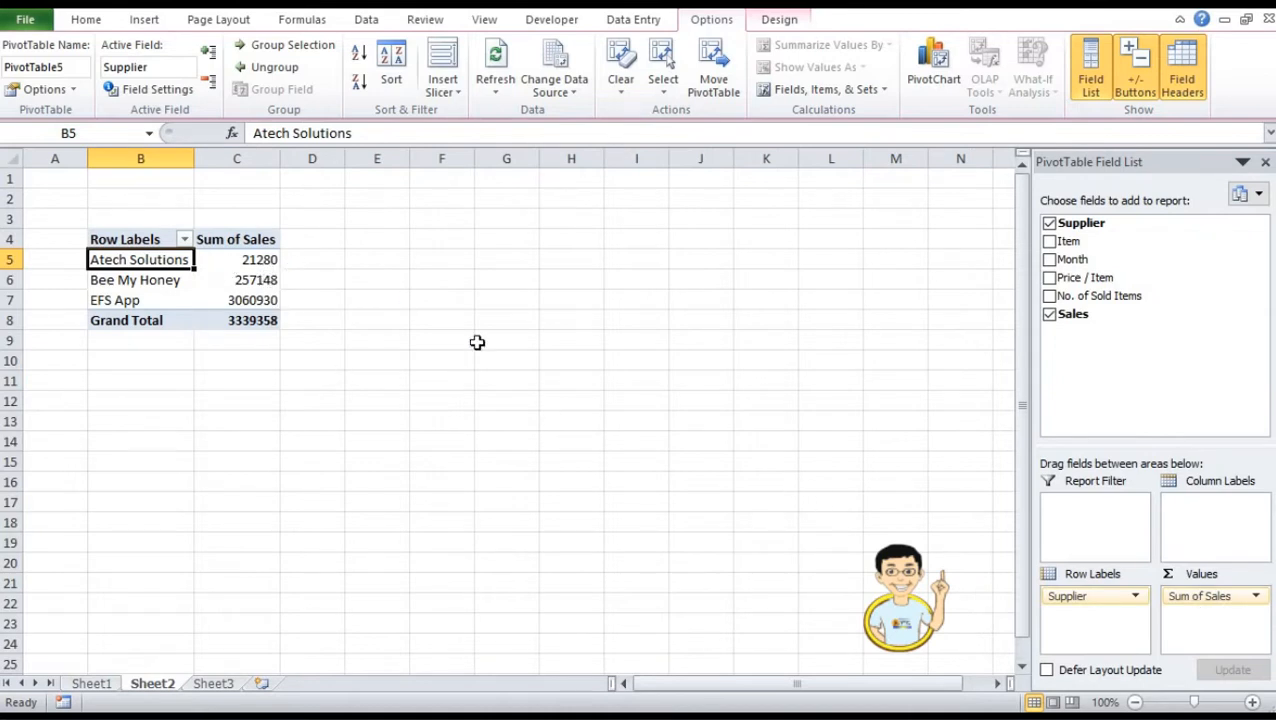
Step: Try the Count, Average, Min and Max calculations for the Sales value field, and confirm Sum
{"action": "left_click", "coordinate": [1258, 597]}
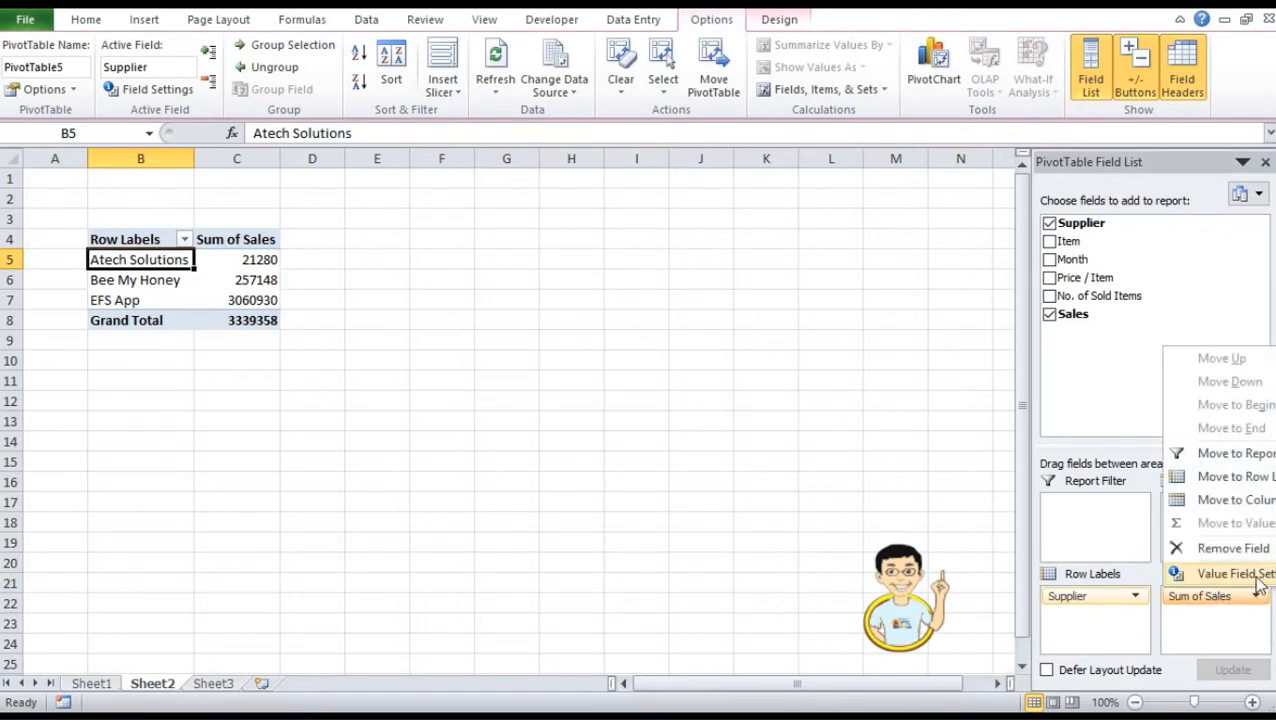
{"action": "left_click", "coordinate": [1258, 578]}
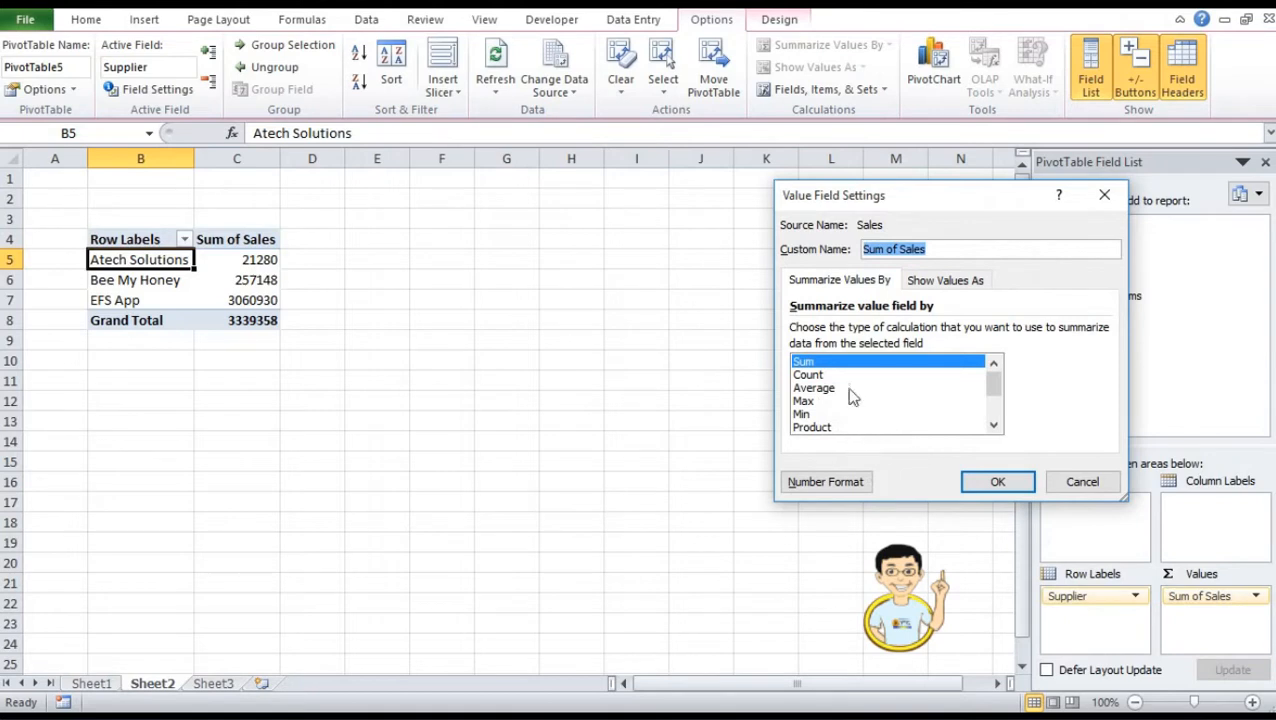
{"action": "left_click", "coordinate": [824, 375]}
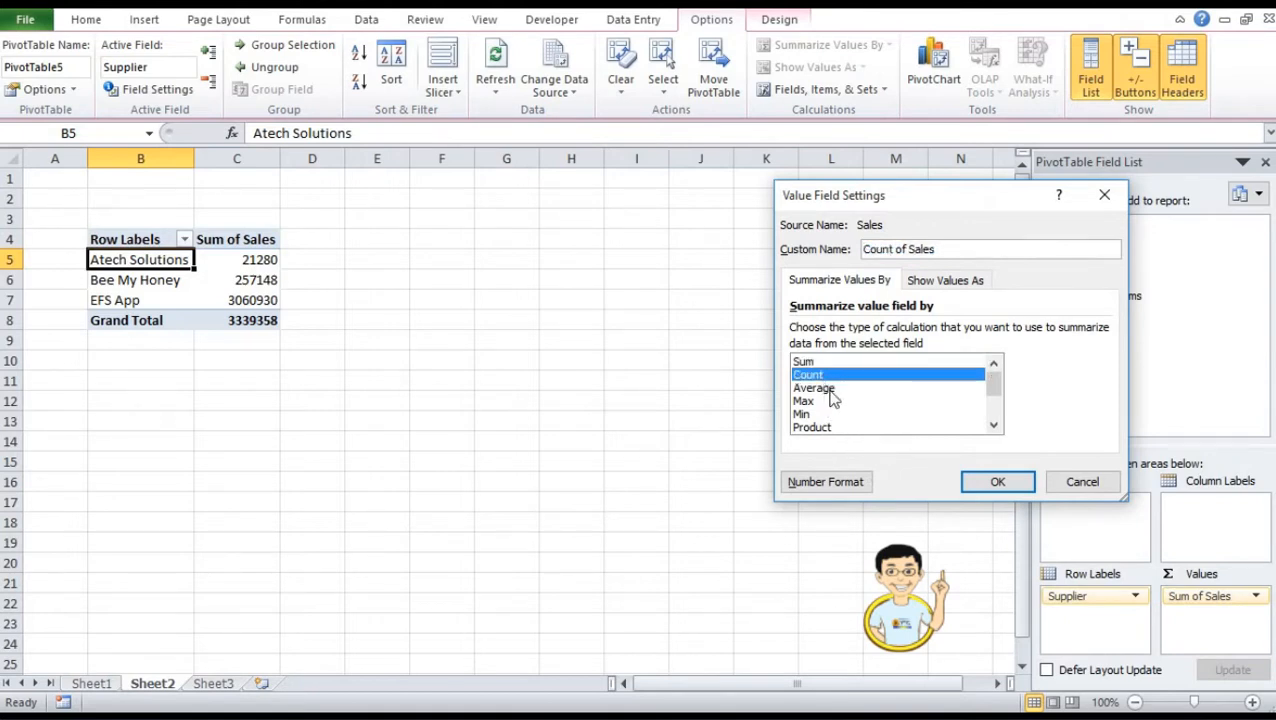
{"action": "left_click", "coordinate": [827, 389]}
{"action": "left_click", "coordinate": [826, 413]}
{"action": "left_click", "coordinate": [826, 404]}
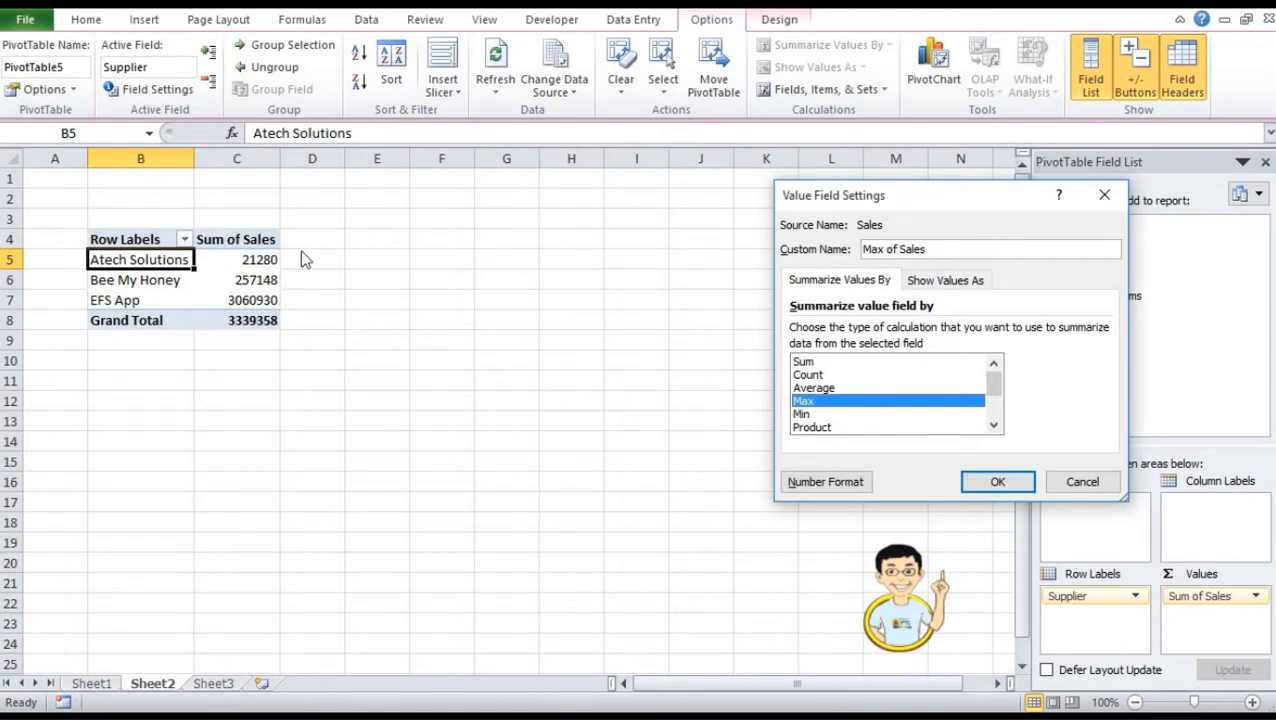
{"action": "left_click", "coordinate": [821, 366]}
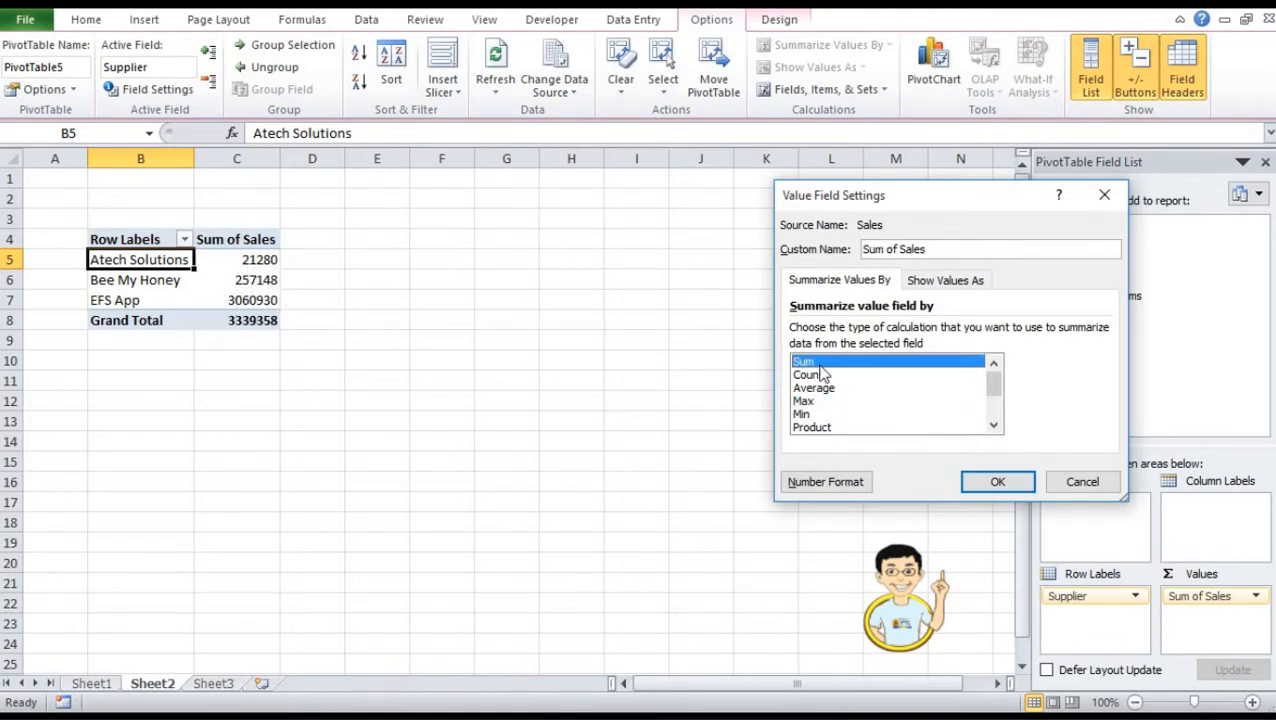
{"action": "left_click", "coordinate": [996, 484]}
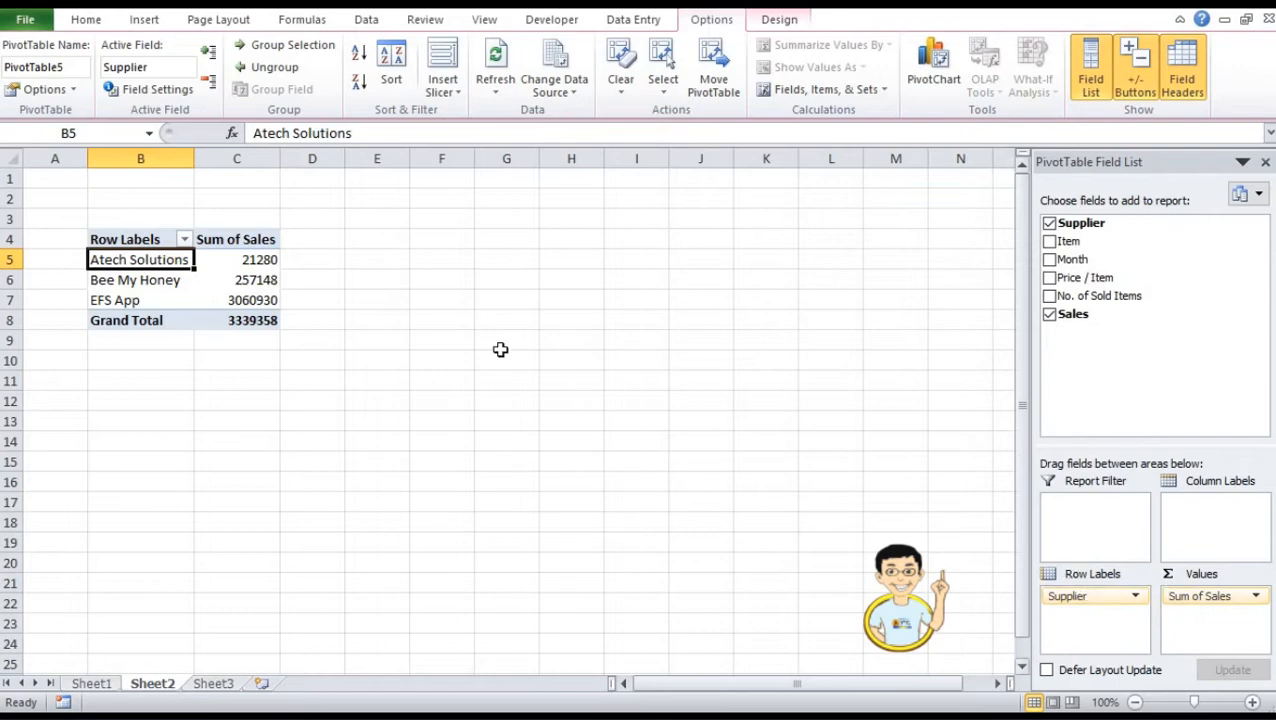
Step: Select cells outside and inside the pivot table to check when its field list is shown
{"action": "left_click", "coordinate": [312, 280]}
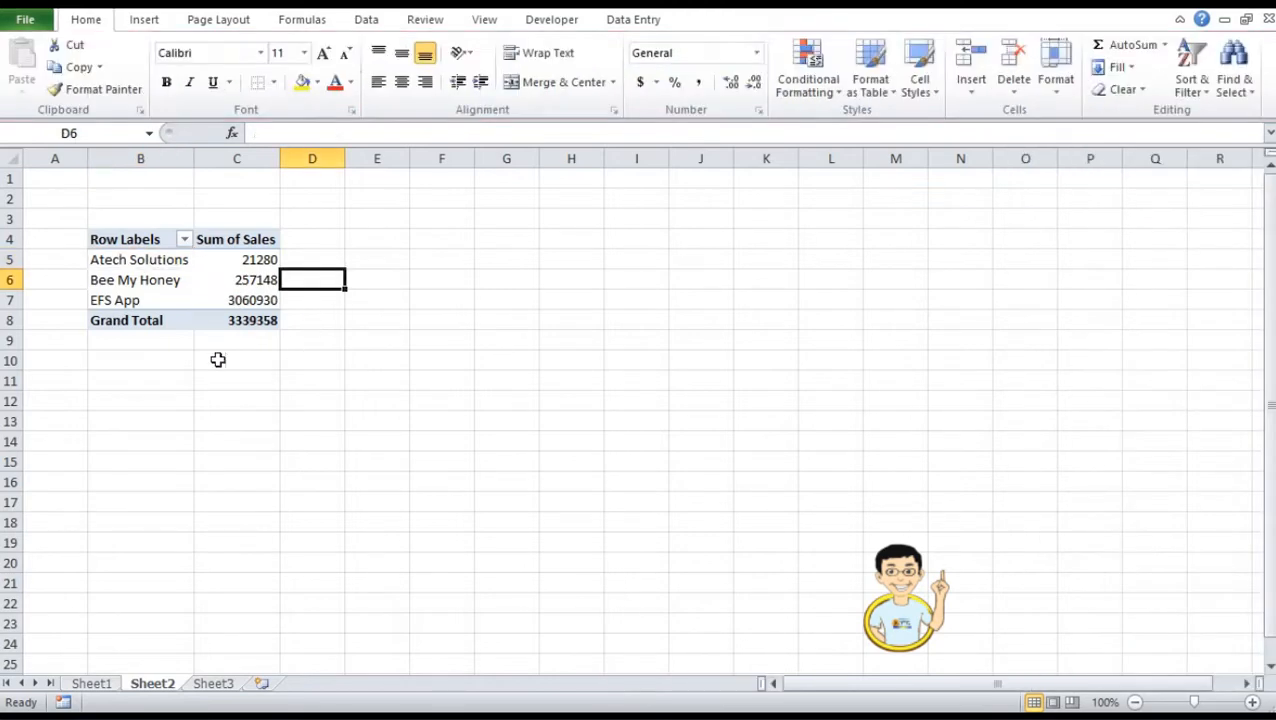
{"action": "left_click", "coordinate": [125, 259]}
{"action": "left_click", "coordinate": [376, 360]}
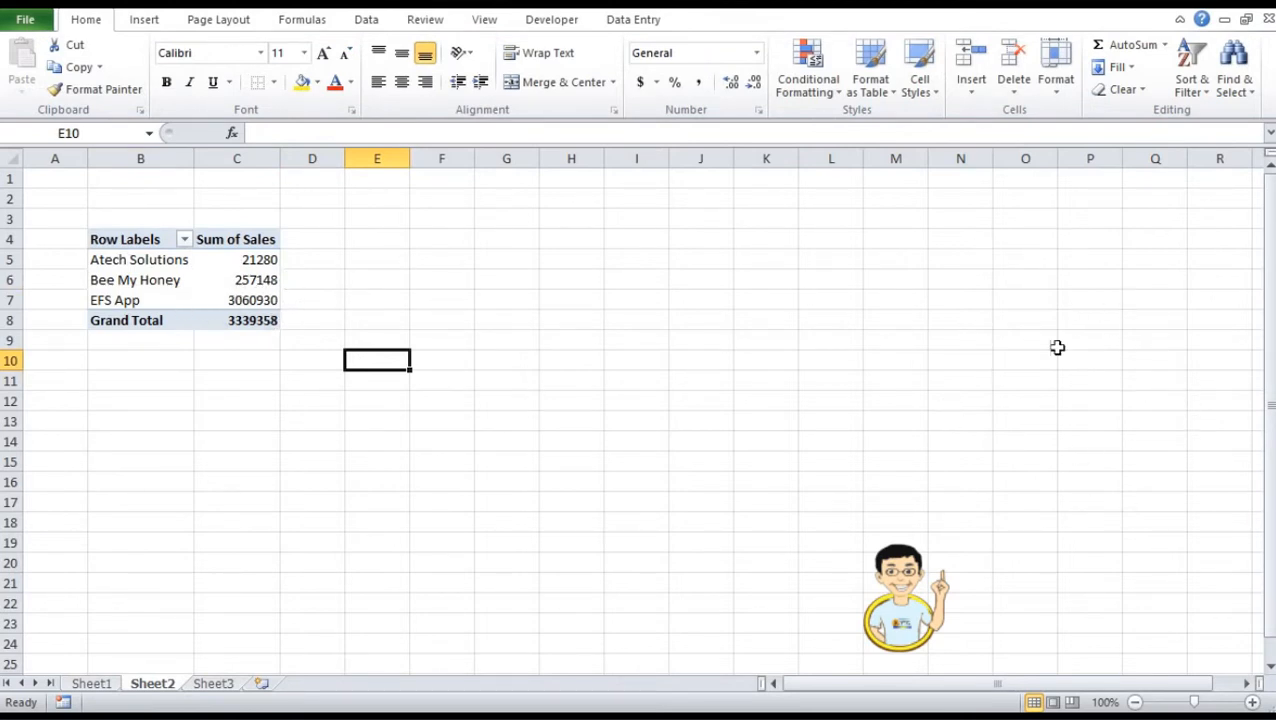
{"action": "left_click", "coordinate": [145, 265]}
{"action": "left_click", "coordinate": [147, 300]}
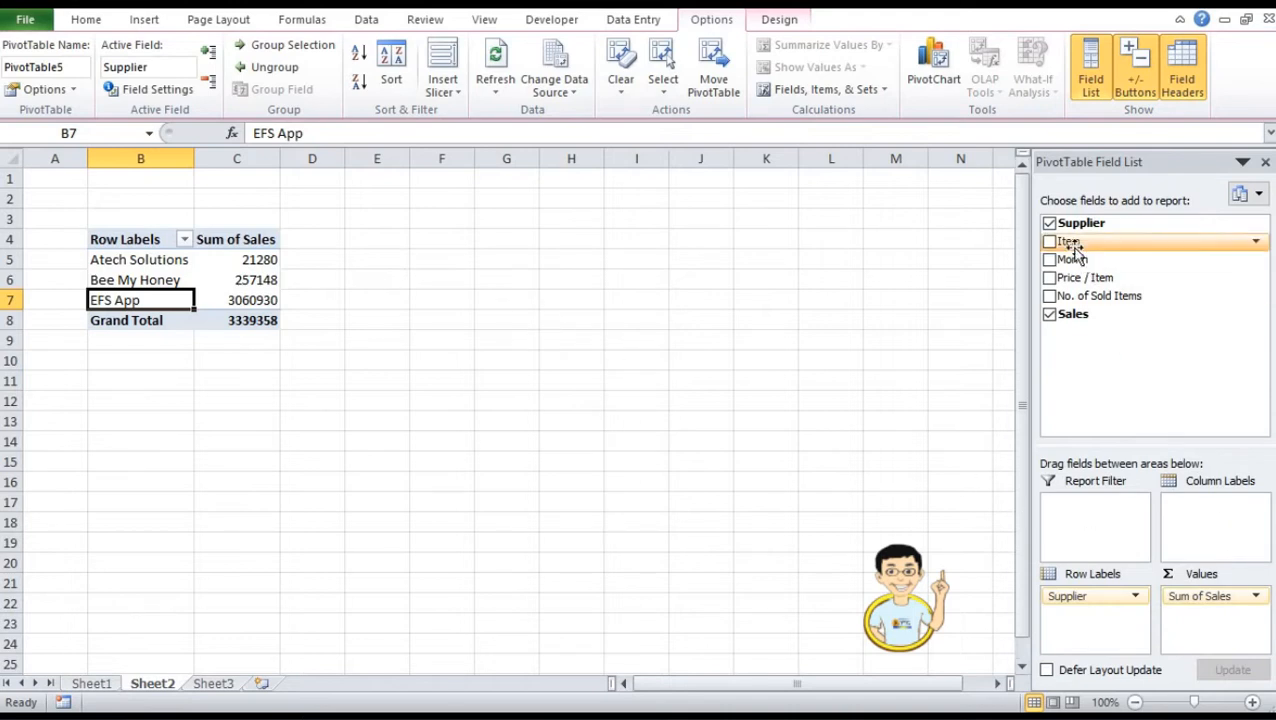
Step: Add the Month field to the column labels and examine each supplier's monthly sales and grand total
{"action": "left_click_drag", "start_coordinate": [1075, 268], "coordinate": [1201, 516]}
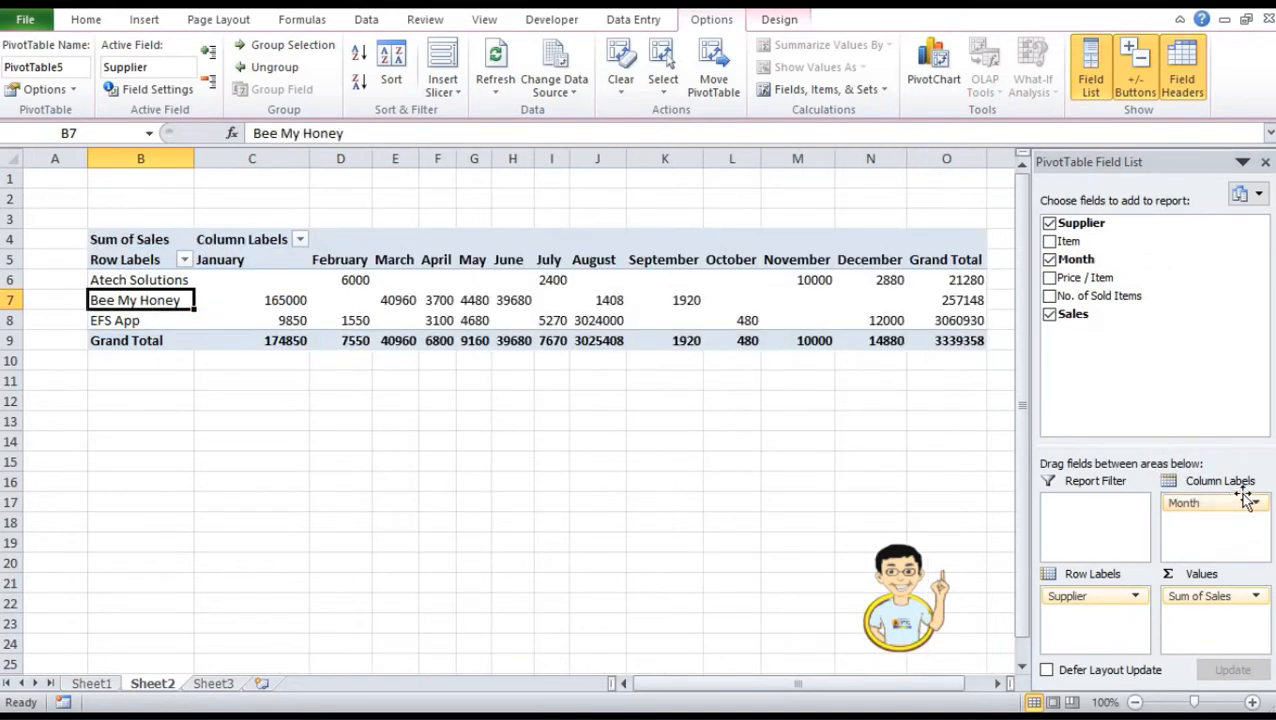
{"action": "left_click", "coordinate": [260, 302]}
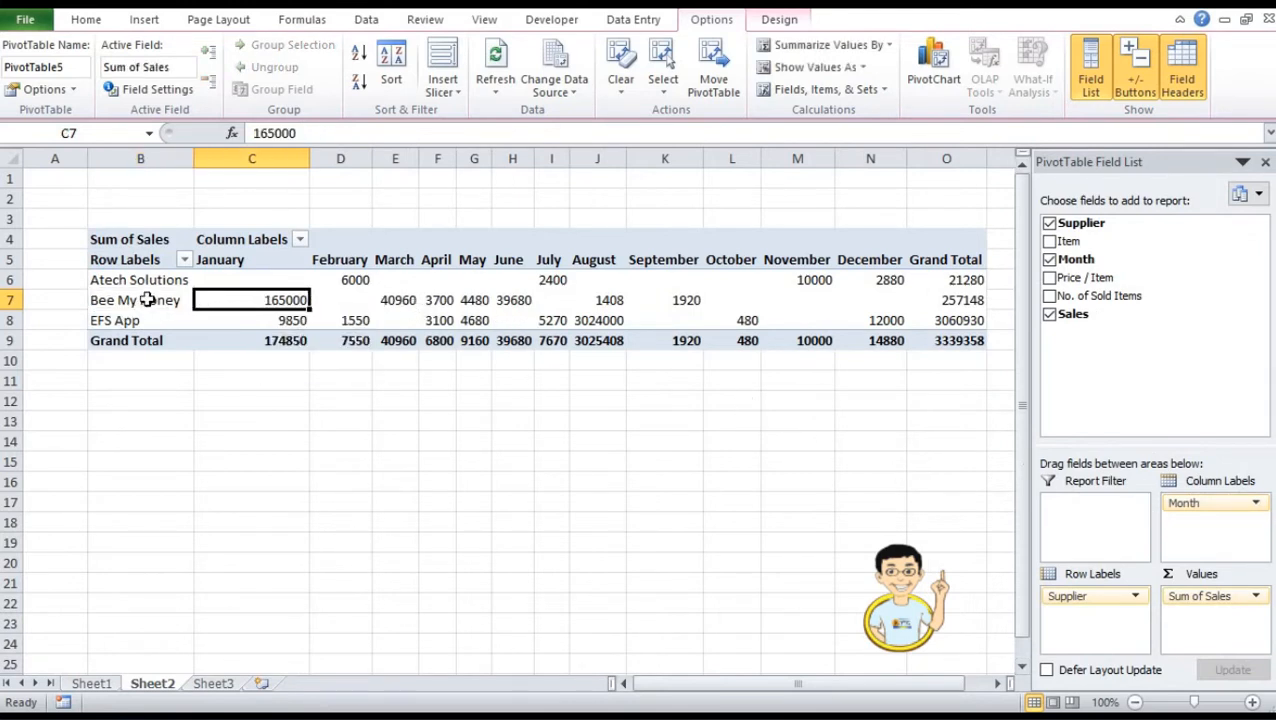
{"action": "mouse_move", "coordinate": [304, 305]}
{"action": "left_click", "coordinate": [255, 319]}
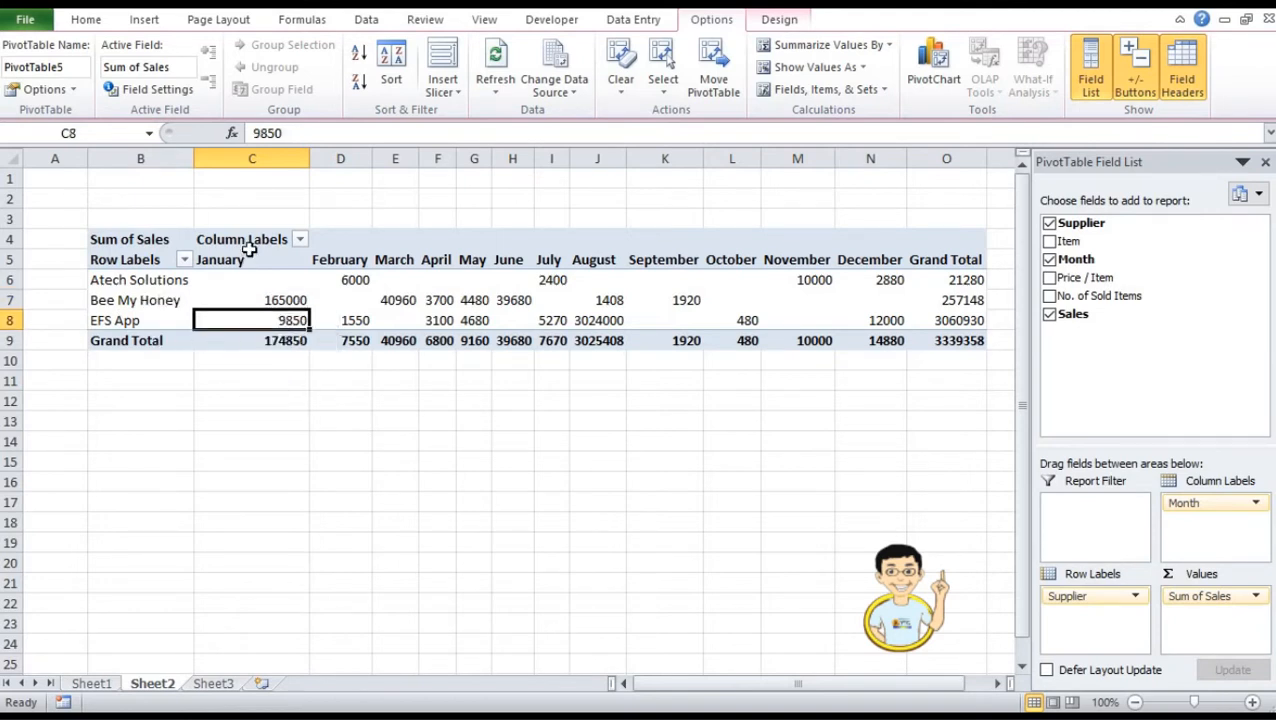
{"action": "left_click", "coordinate": [338, 265]}
{"action": "left_click", "coordinate": [886, 250]}
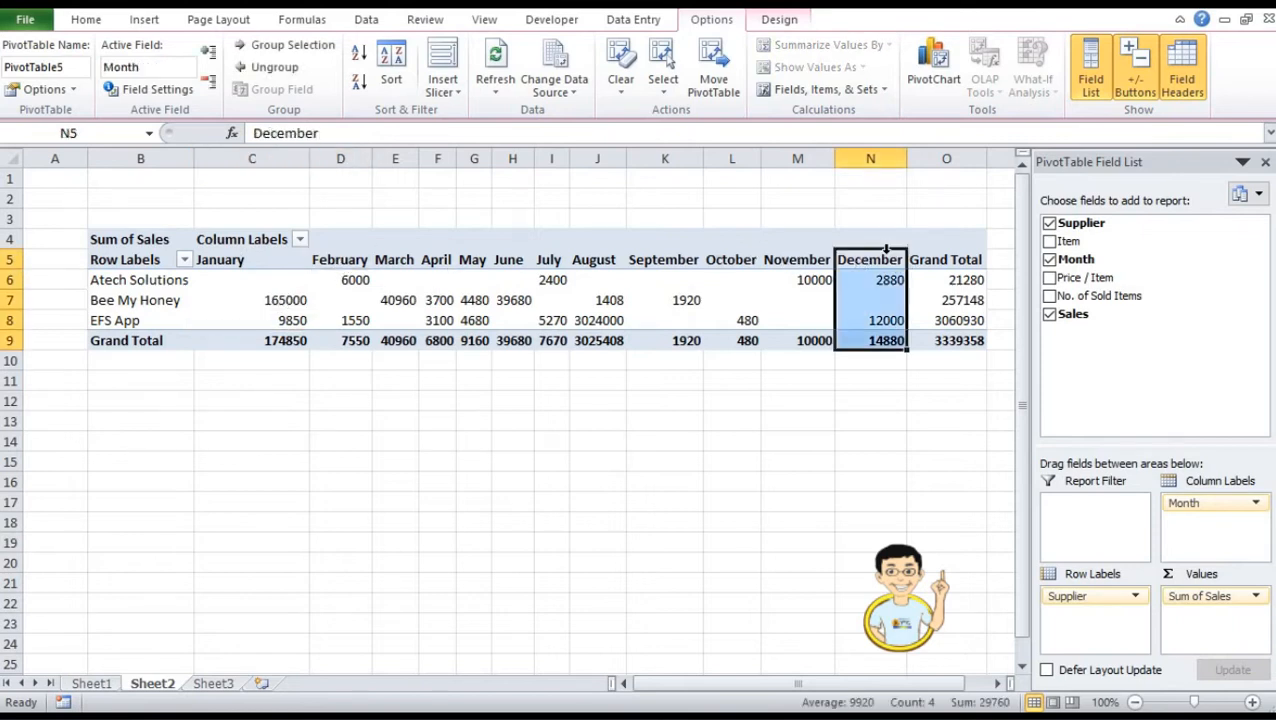
{"action": "left_click", "coordinate": [960, 280]}
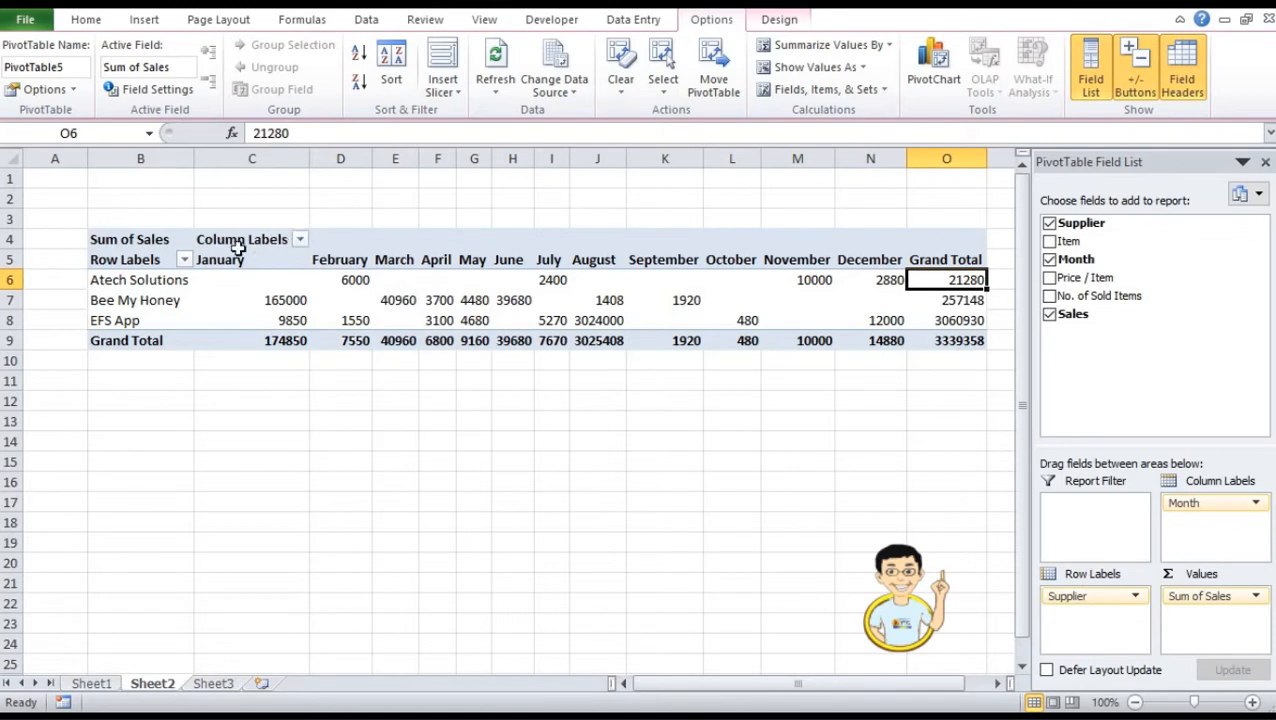
Step: Filter the pivot table's column labels to March only and check the Bee My Honey sales
{"action": "left_click", "coordinate": [300, 240]}
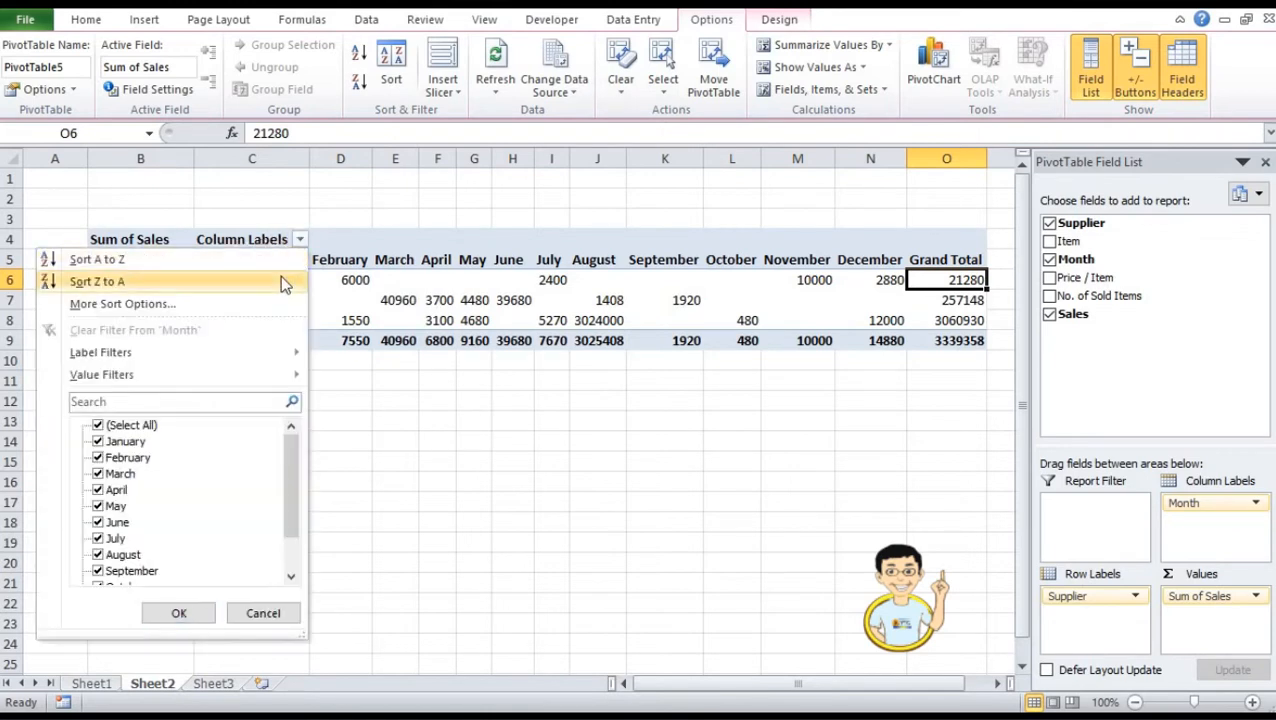
{"action": "left_click", "coordinate": [99, 426]}
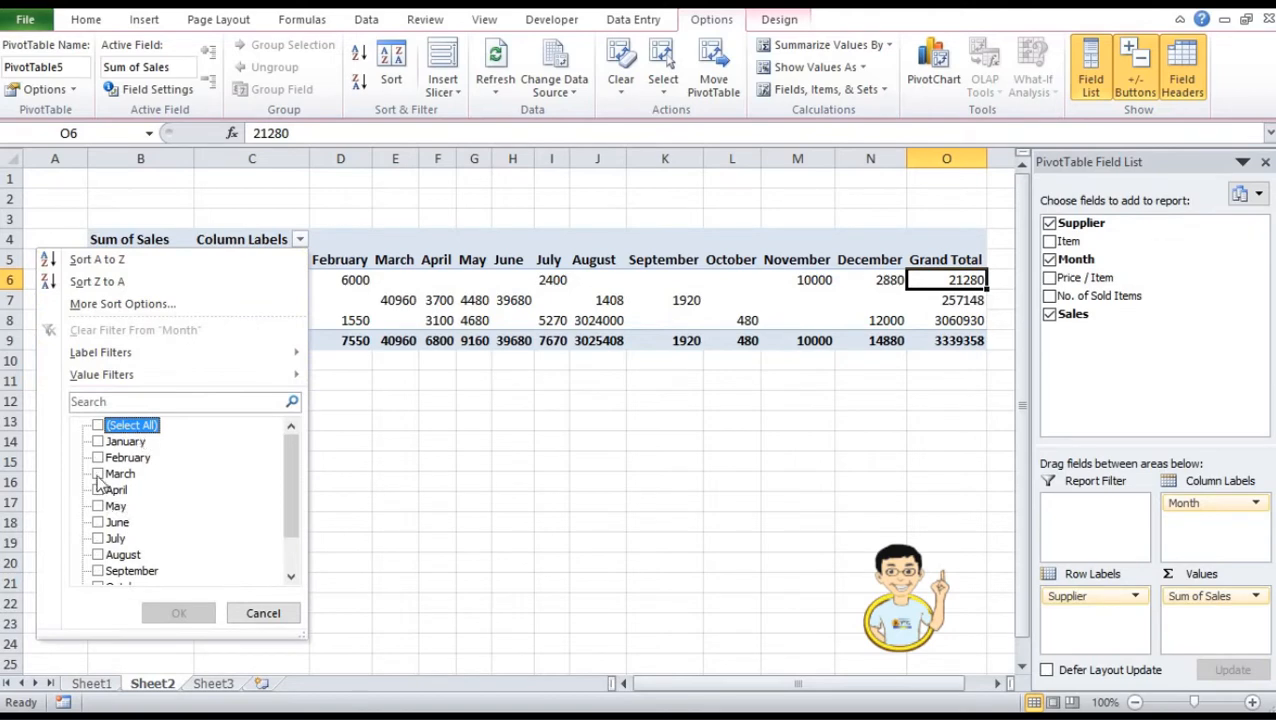
{"action": "left_click", "coordinate": [98, 474]}
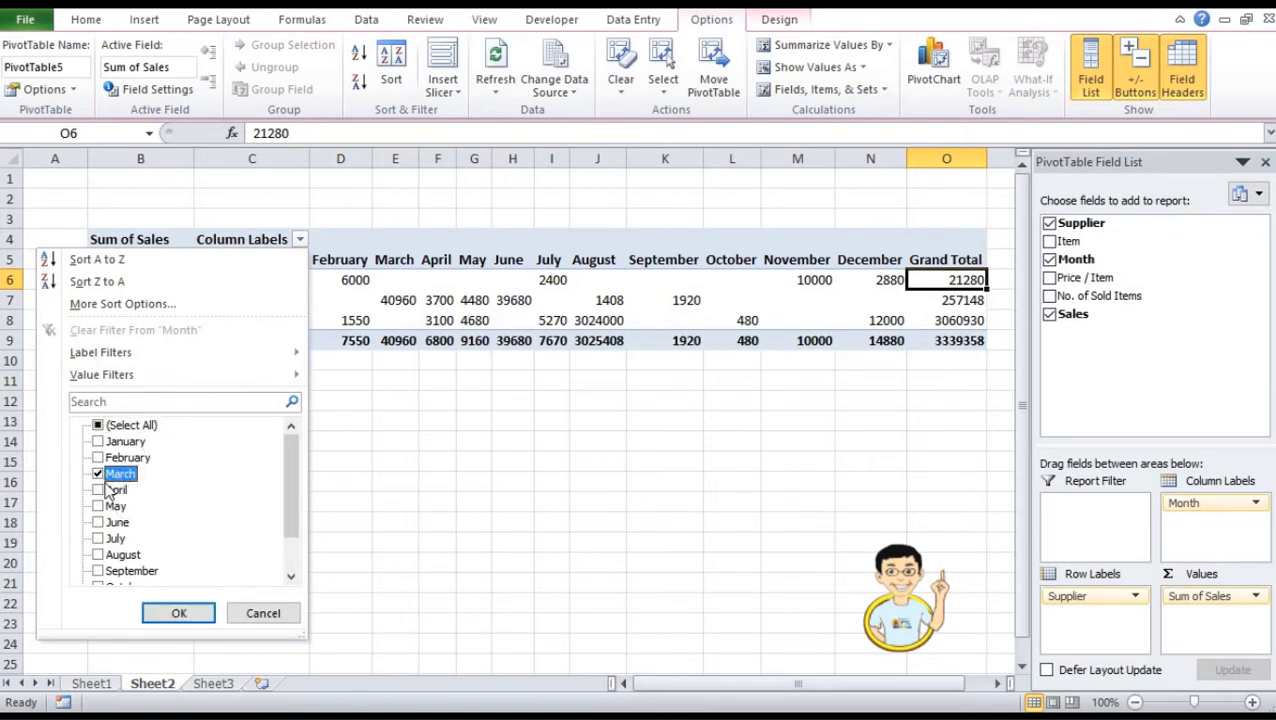
{"action": "left_click", "coordinate": [178, 613]}
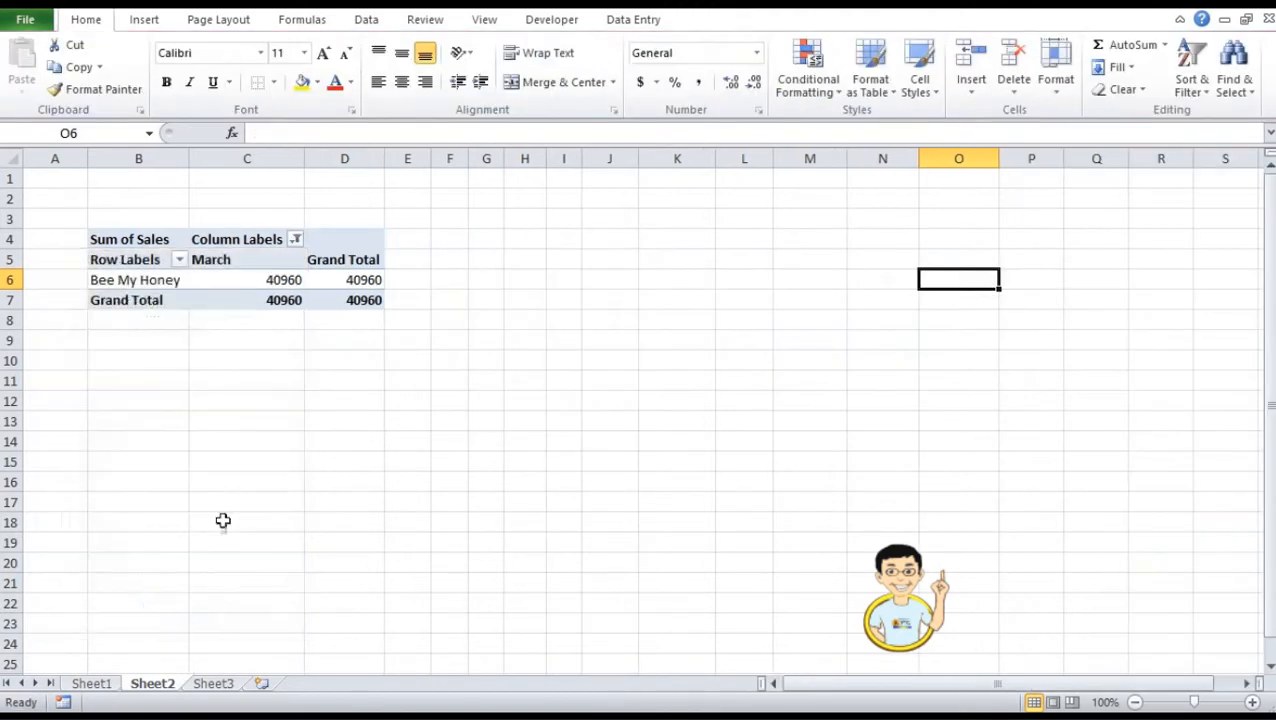
{"action": "left_click", "coordinate": [266, 280]}
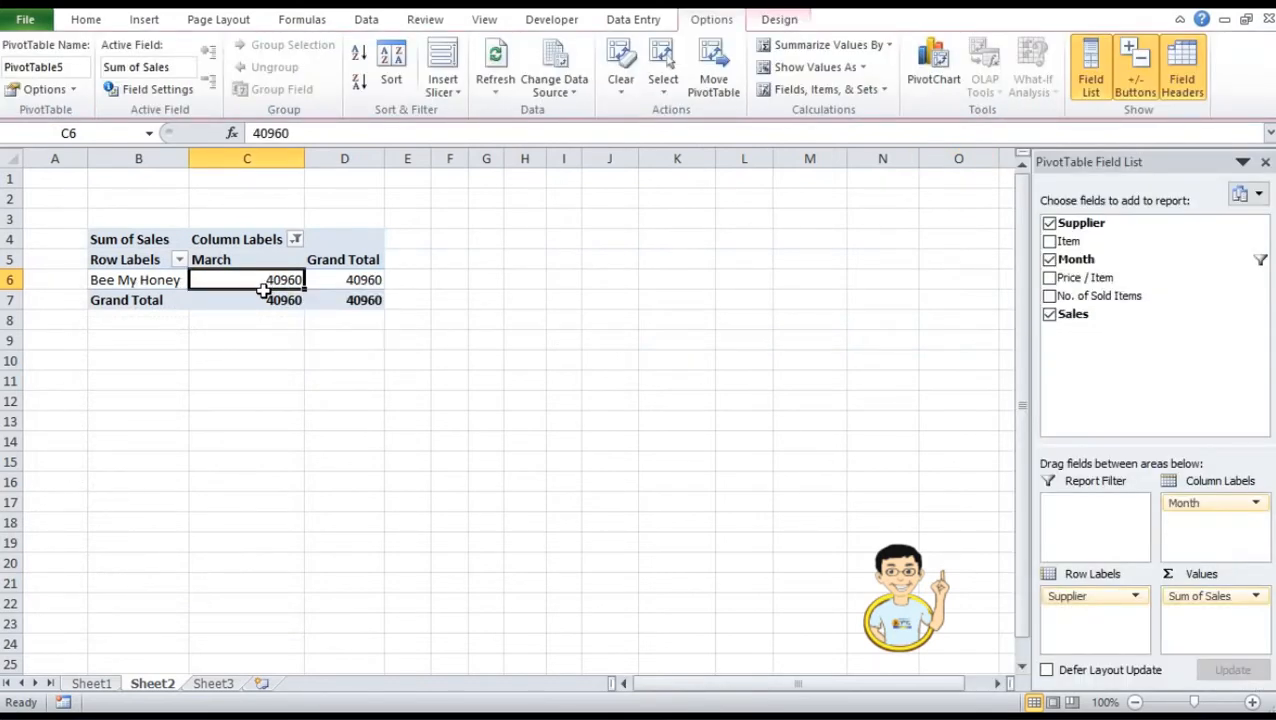
Step: Reset the column label filter to include all months
{"action": "left_click", "coordinate": [295, 240]}
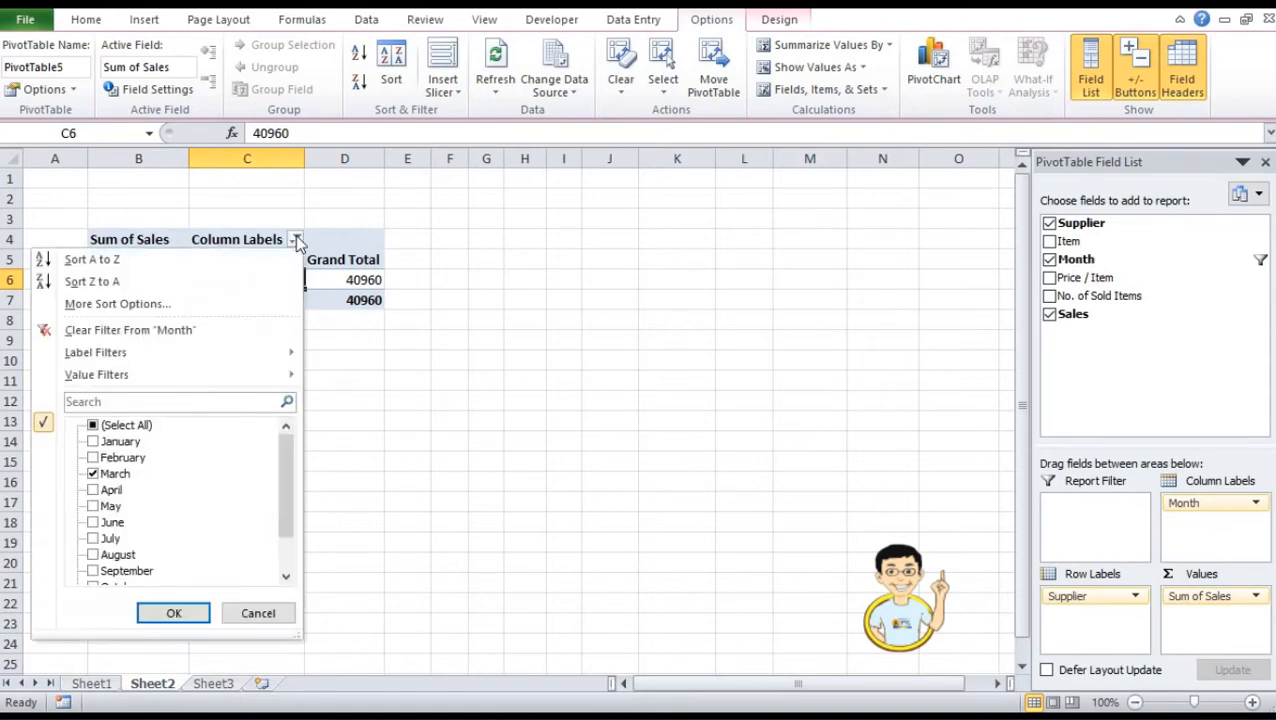
{"action": "left_click", "coordinate": [93, 425]}
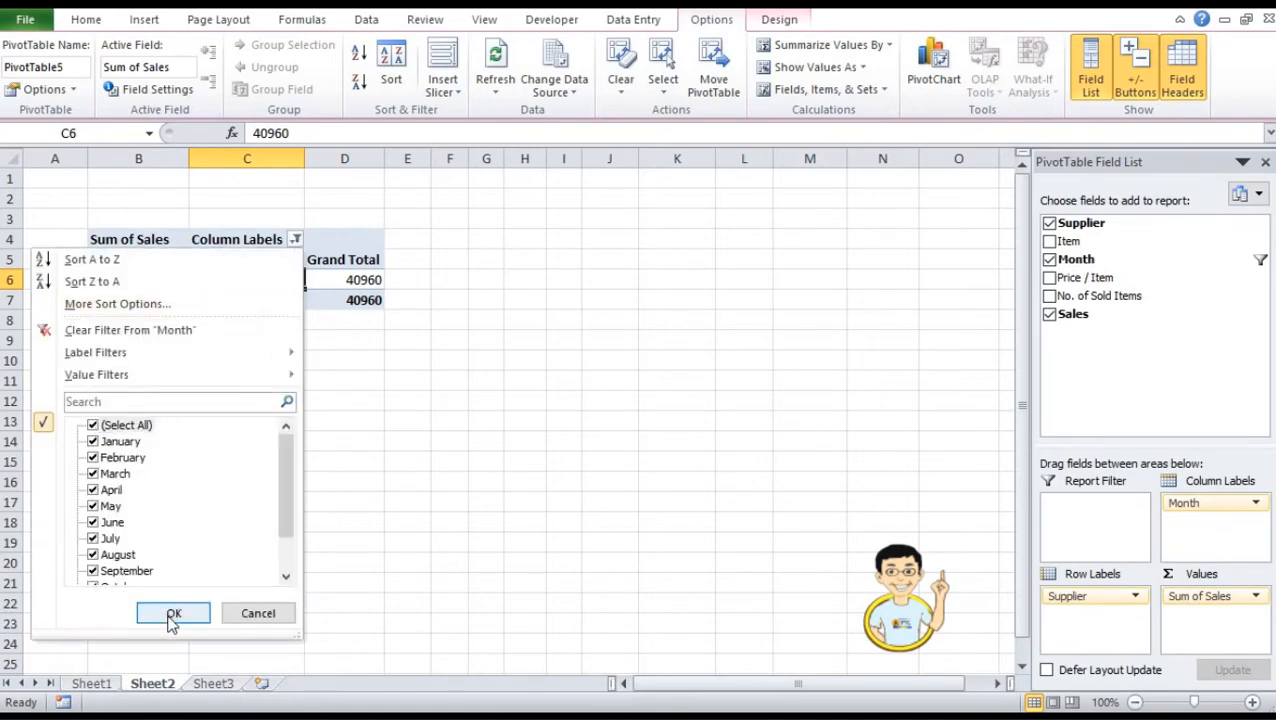
{"action": "left_click", "coordinate": [173, 613]}
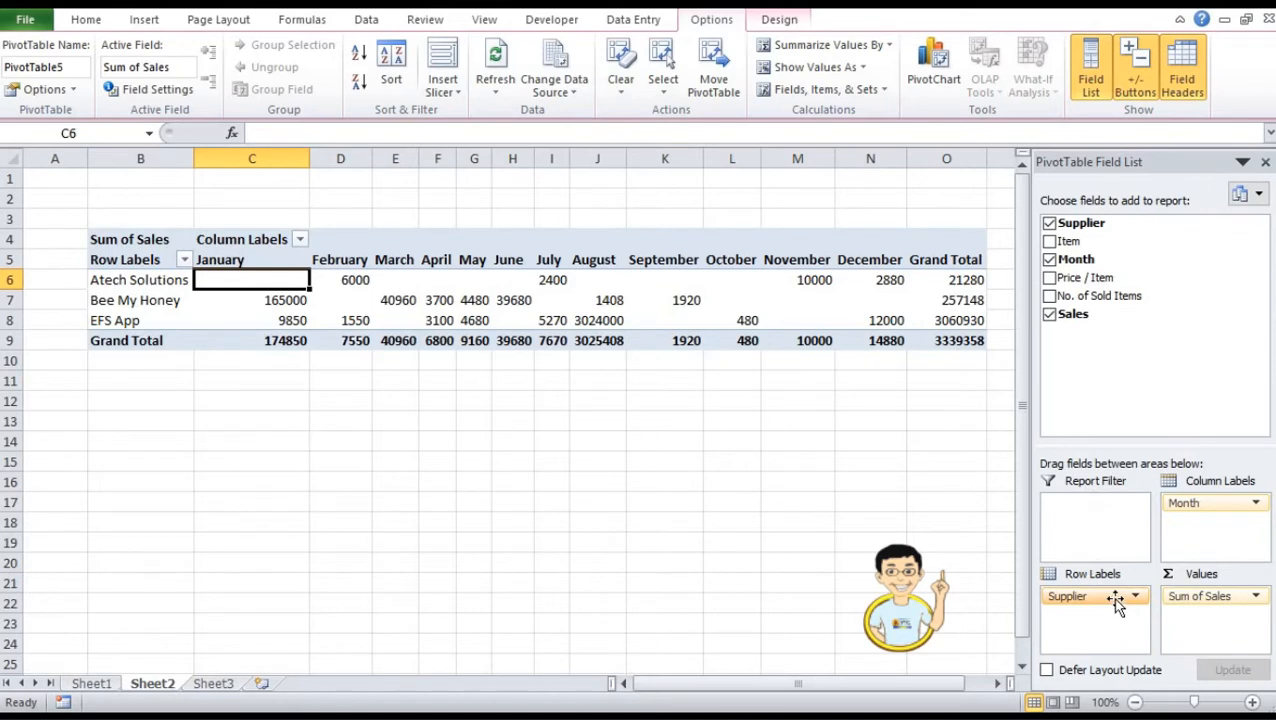
Step: Move the Supplier field from the row labels to the report filter and add the Item field to the row labels
{"action": "left_click_drag", "start_coordinate": [1117, 603], "coordinate": [1100, 520]}
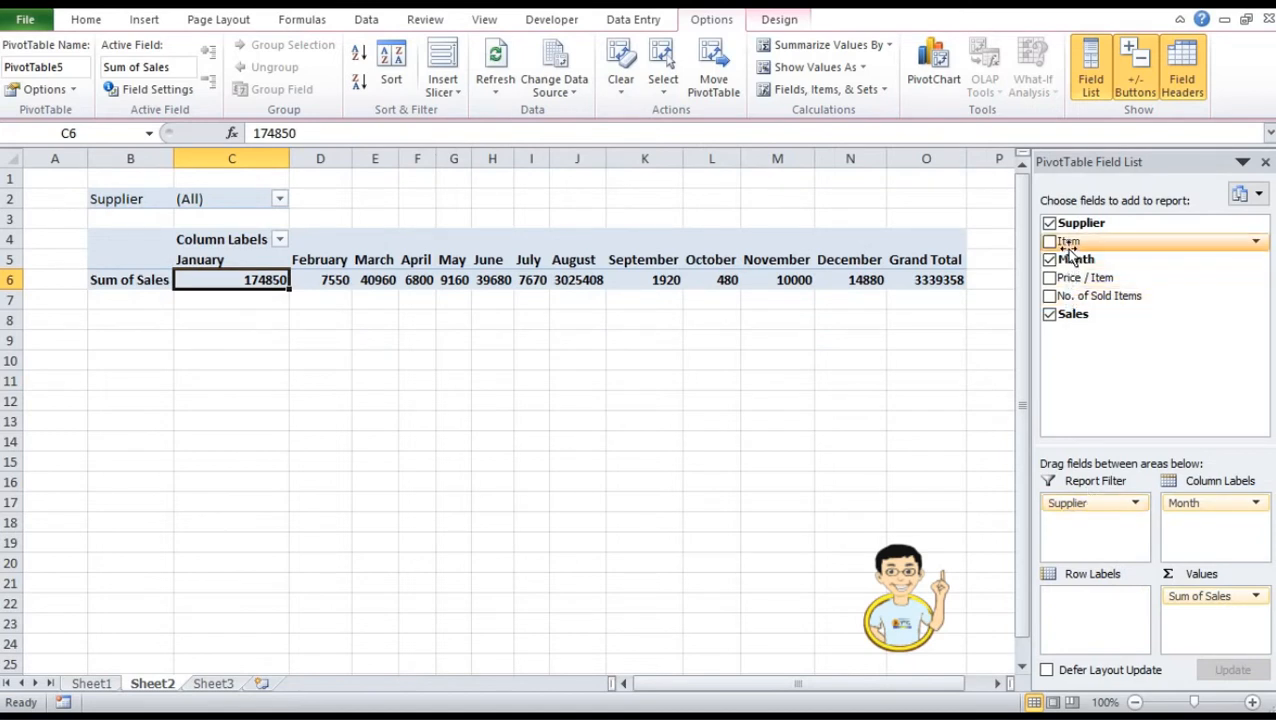
{"action": "left_click_drag", "start_coordinate": [1071, 246], "coordinate": [1093, 620]}
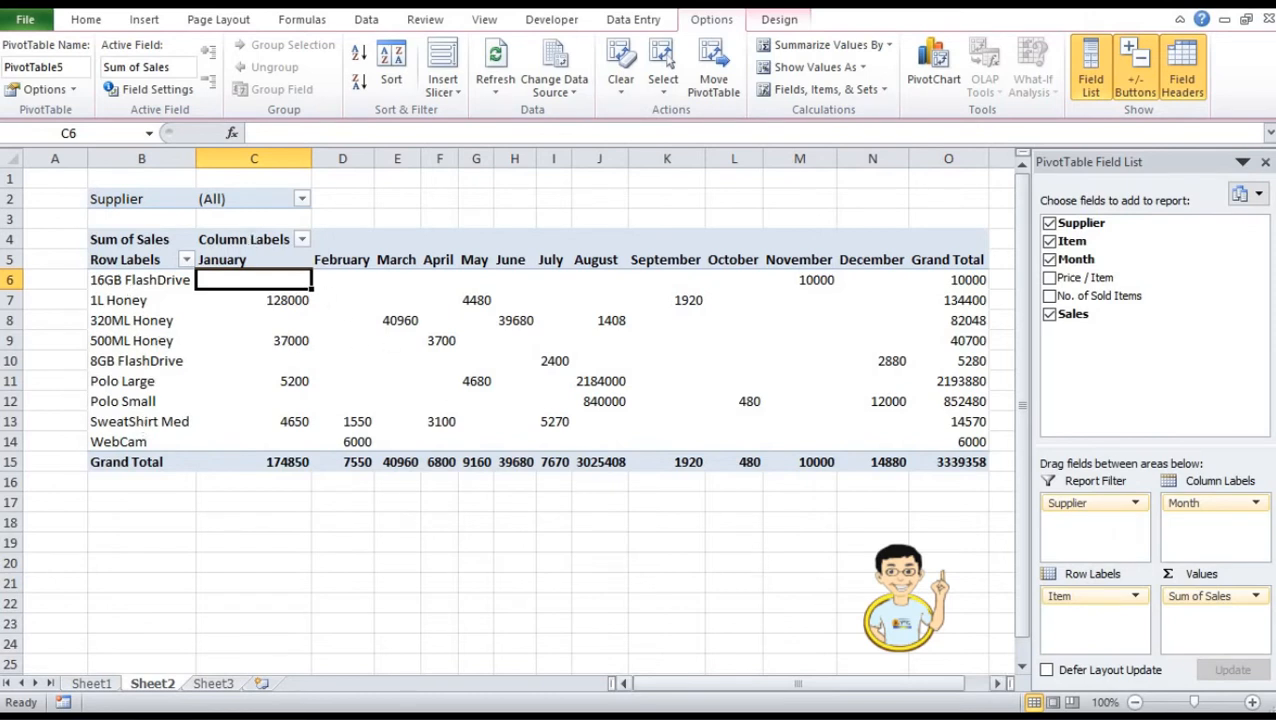
Step: Filter the pivot table's Supplier report filter to EFS App with multiple item selection enabled, and examine that supplier's items
{"action": "left_click", "coordinate": [302, 199]}
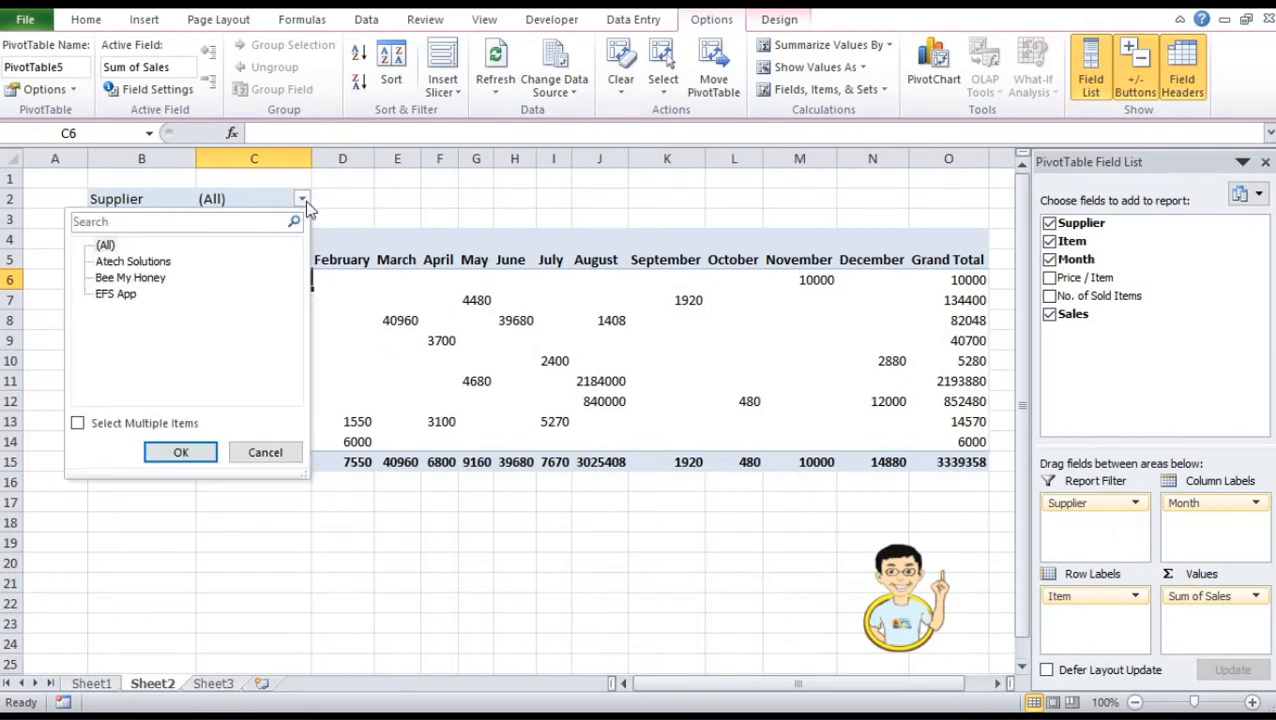
{"action": "left_click", "coordinate": [115, 296]}
{"action": "left_click", "coordinate": [77, 423]}
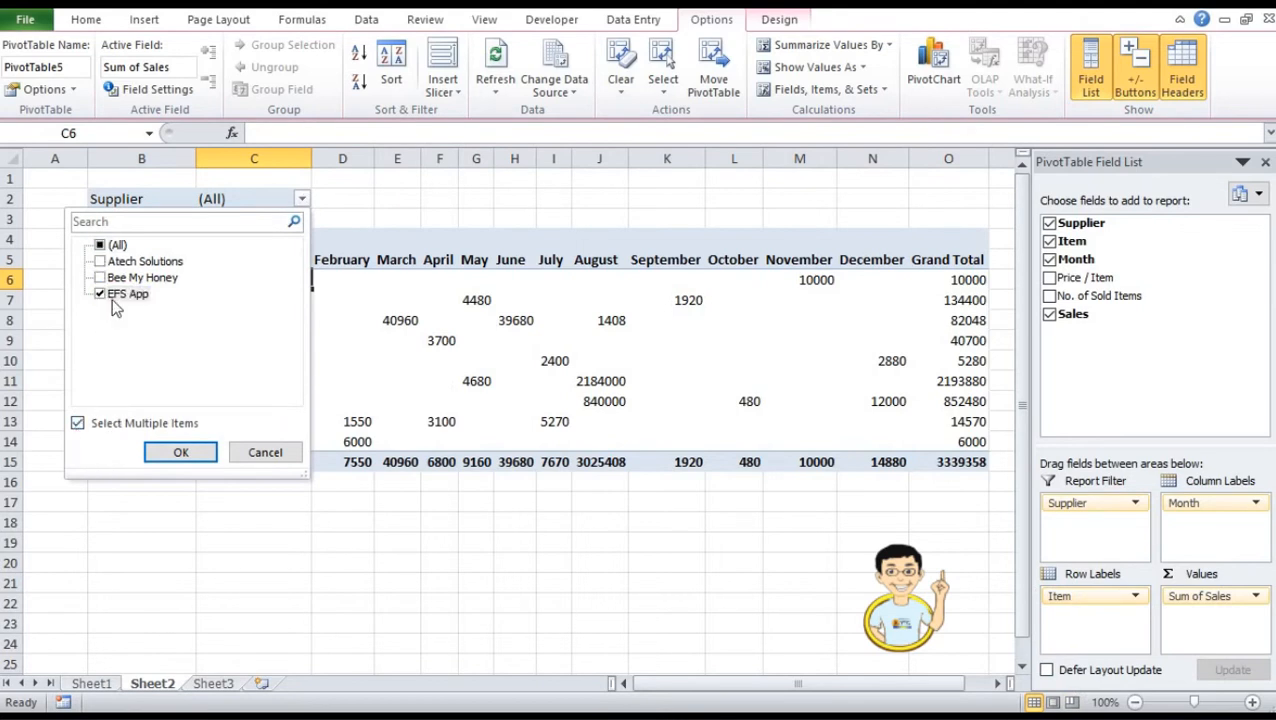
{"action": "left_click", "coordinate": [195, 455]}
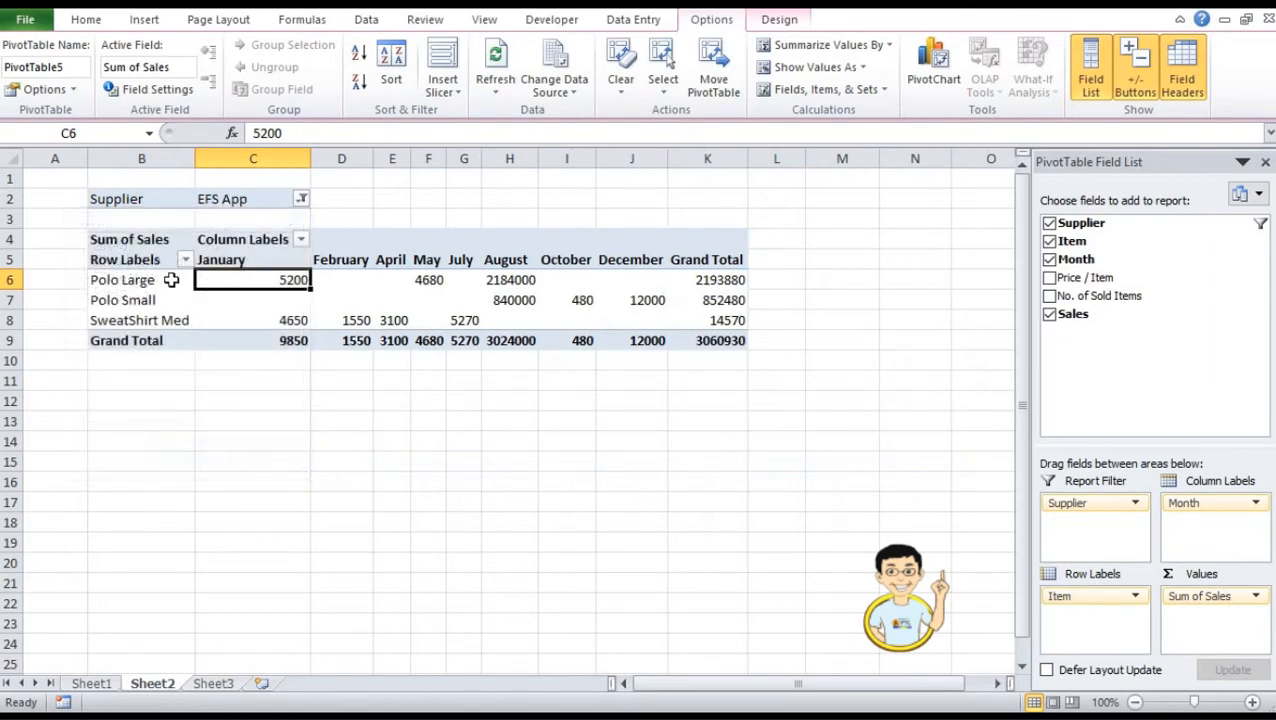
{"action": "left_click", "coordinate": [141, 285]}
{"action": "left_click", "coordinate": [140, 282]}
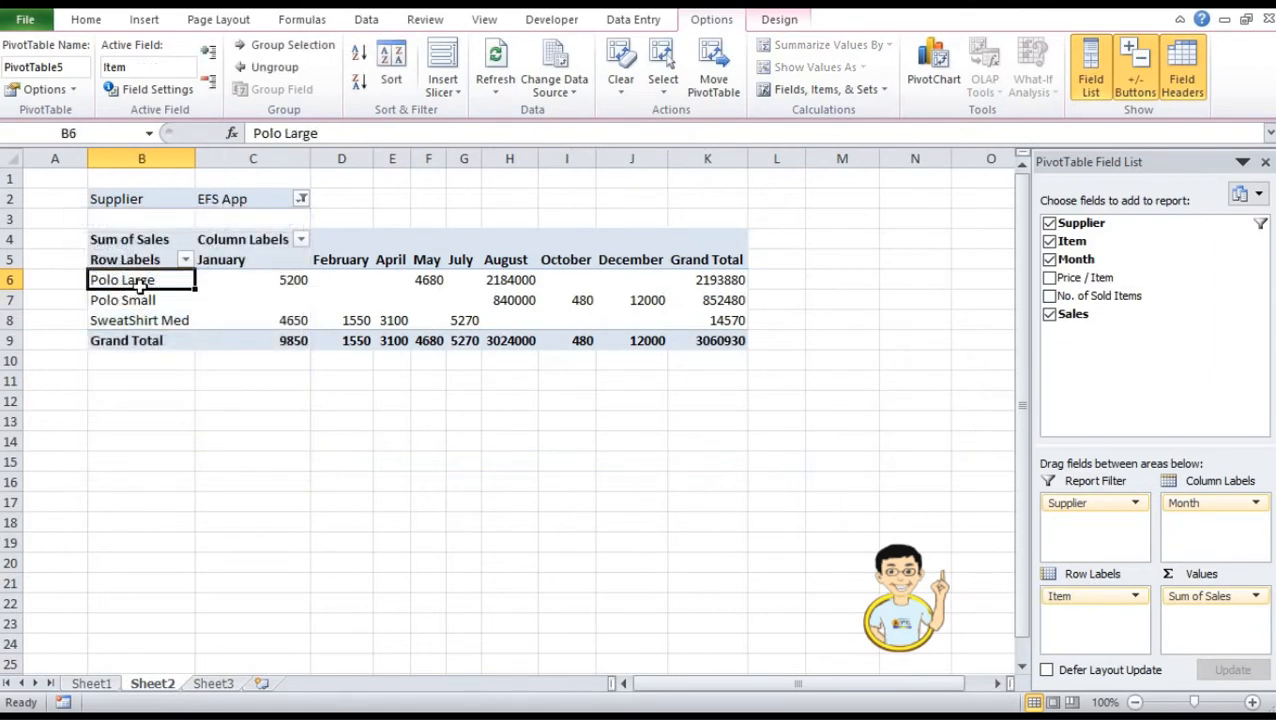
{"action": "left_click_drag", "start_coordinate": [138, 320], "coordinate": [140, 282]}
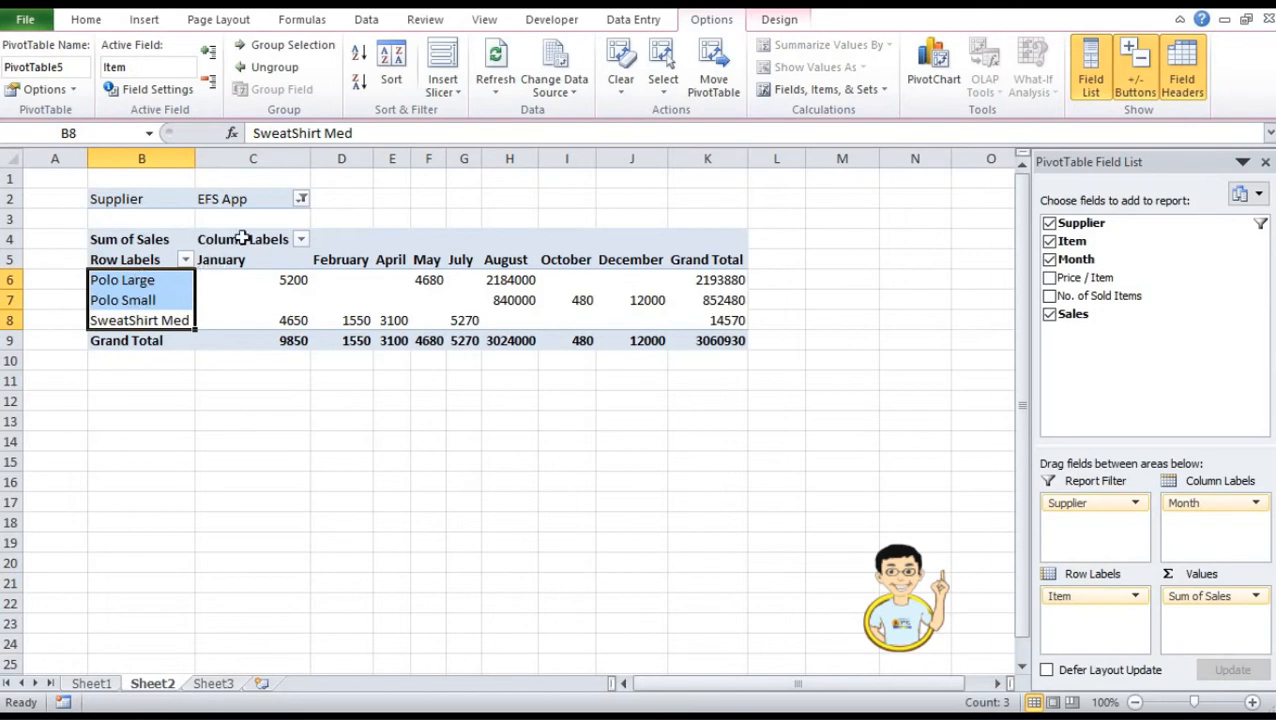
{"action": "left_click", "coordinate": [126, 286]}
{"action": "left_click", "coordinate": [138, 321]}
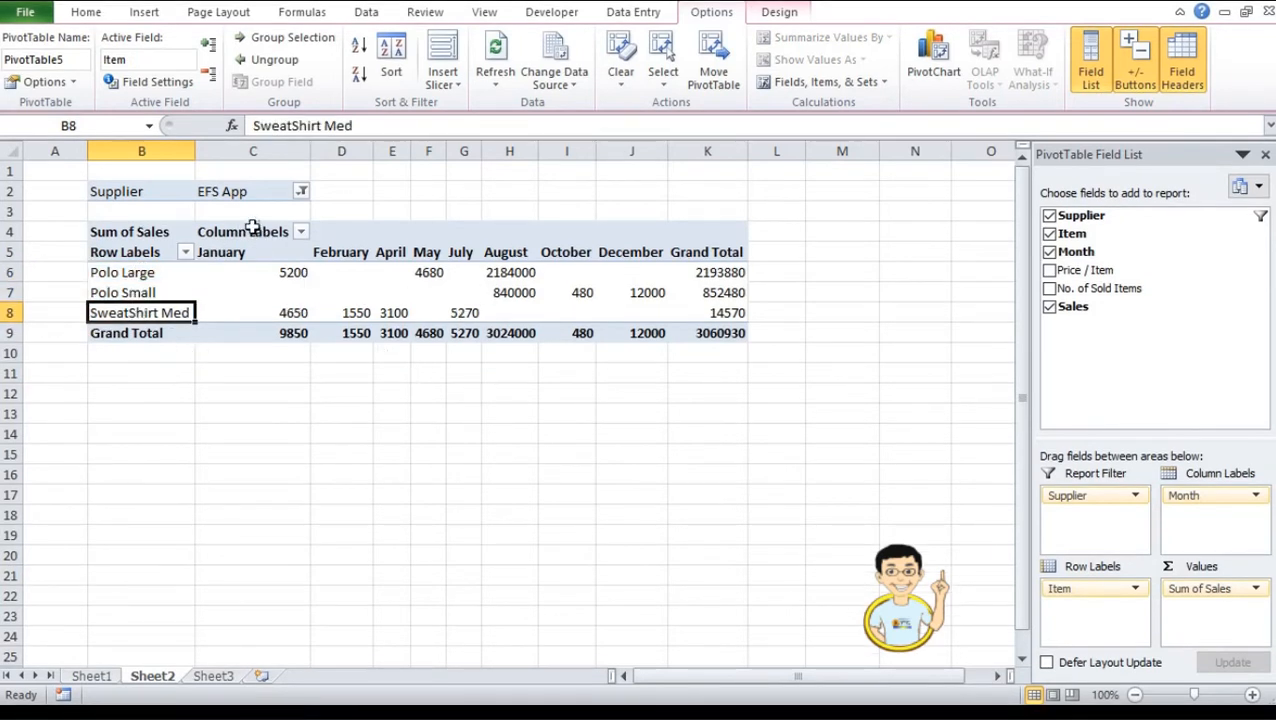
Step: Reset the Supplier report filter to include all suppliers
{"action": "left_click", "coordinate": [300, 192]}
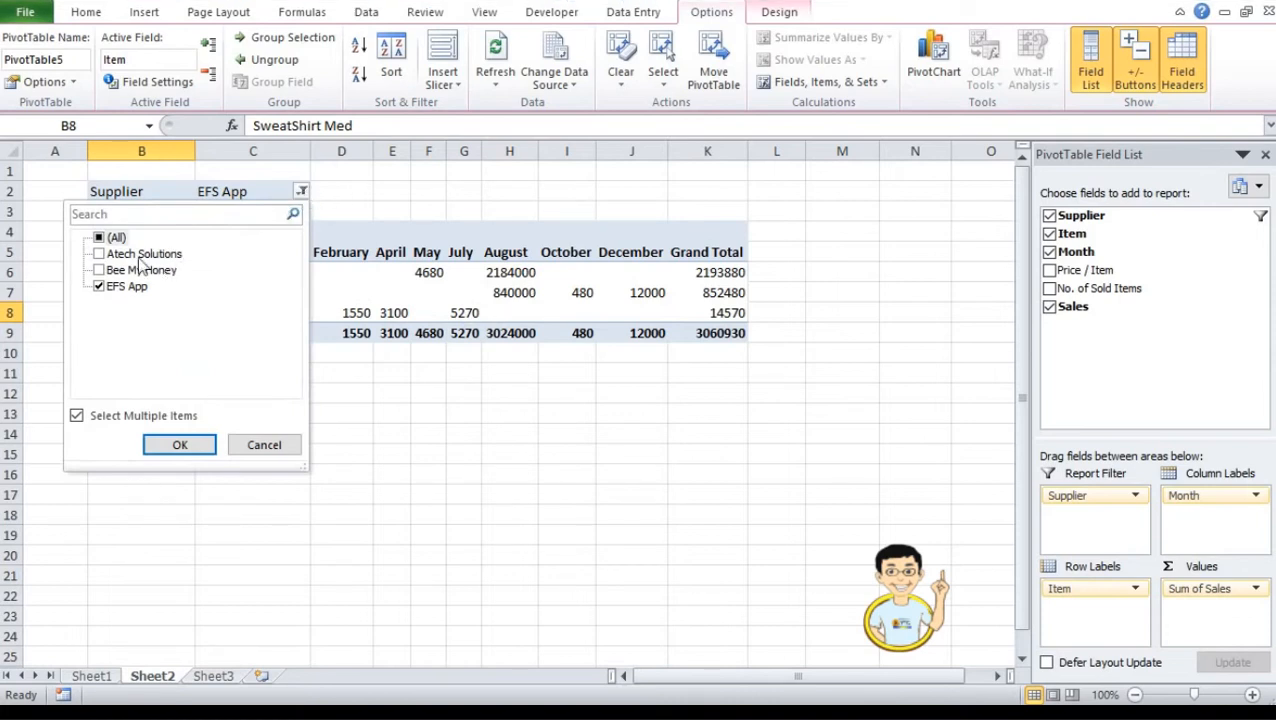
{"action": "left_click", "coordinate": [112, 238]}
{"action": "left_click", "coordinate": [177, 446]}
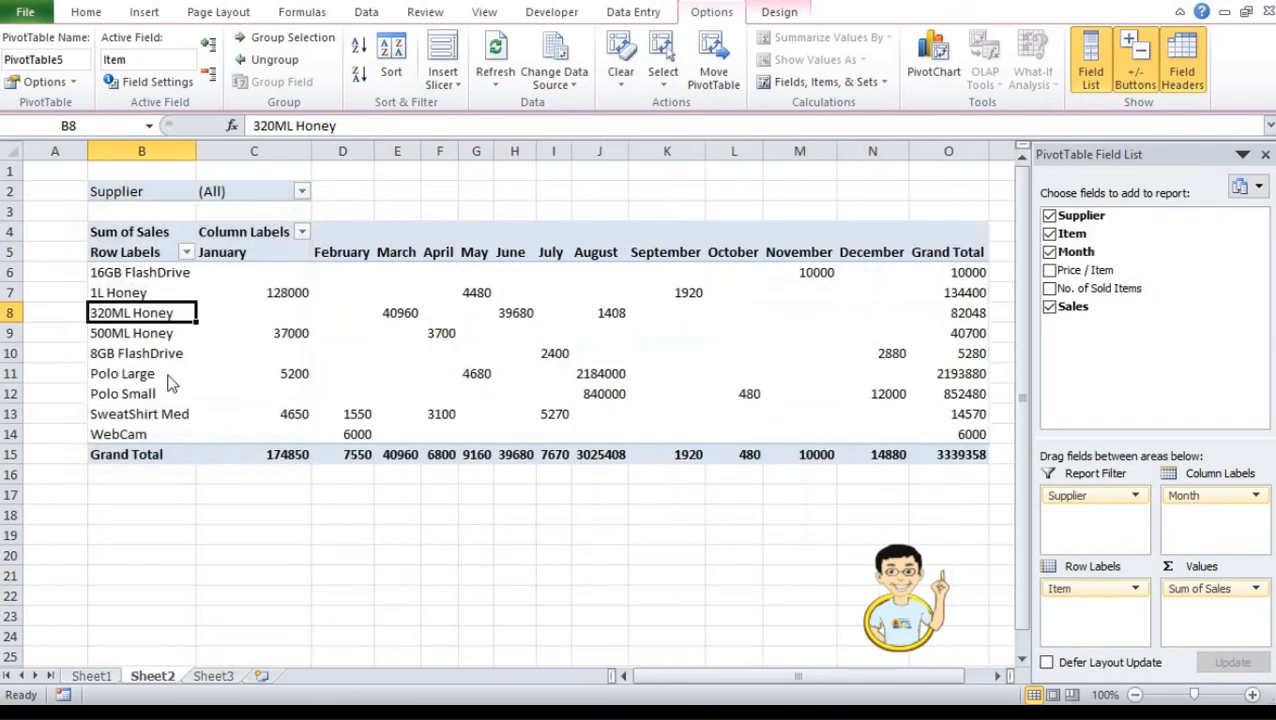